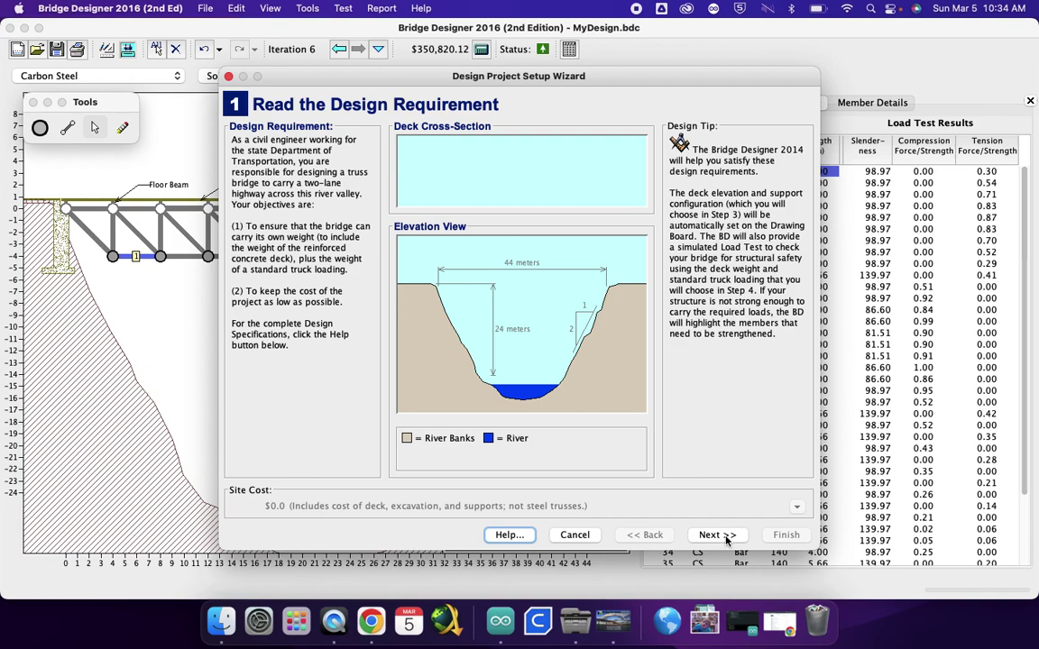
Set up the site without a local contest, keeping a 24-meter deck elevation, standard abutments, a single span without pier and no cable anchorages.
left_click(725, 536)
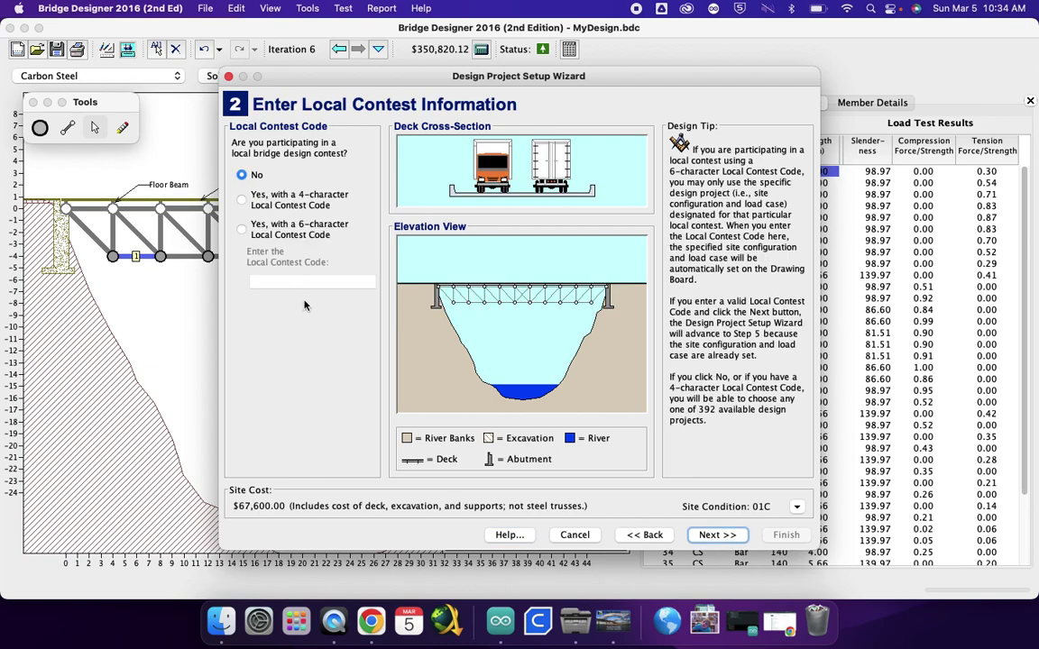
left_click(716, 537)
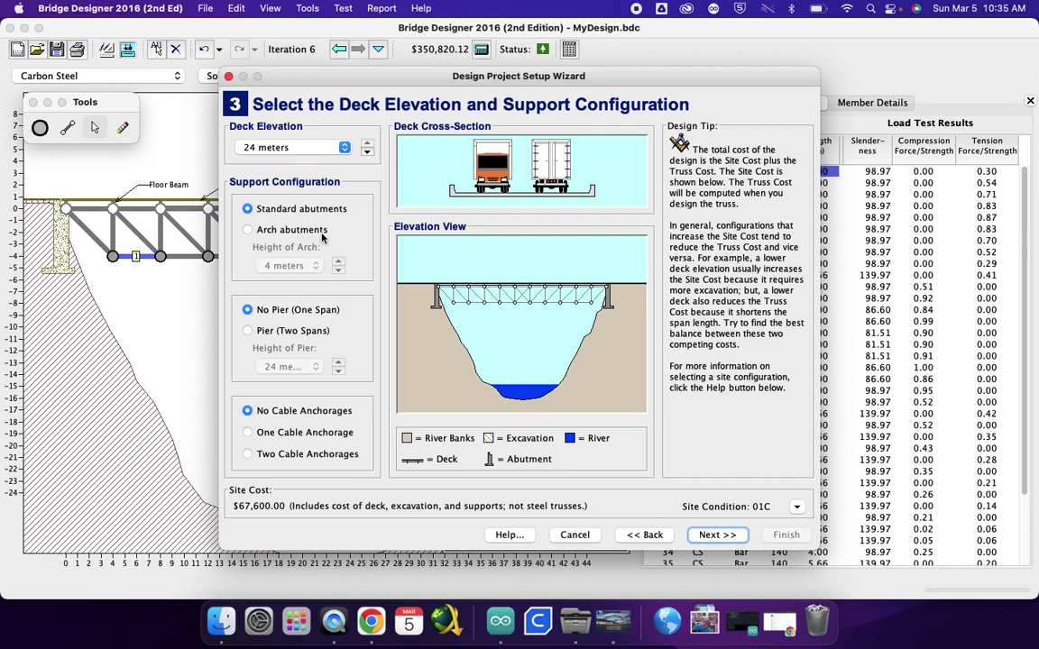
left_click(257, 330)
left_click(246, 309)
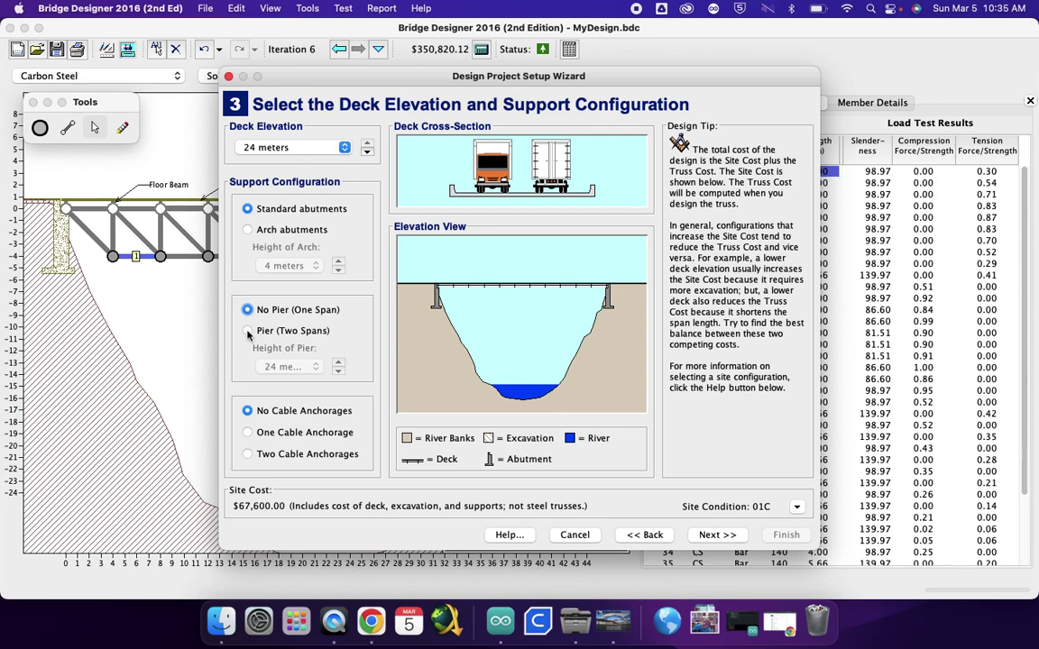
left_click(249, 331)
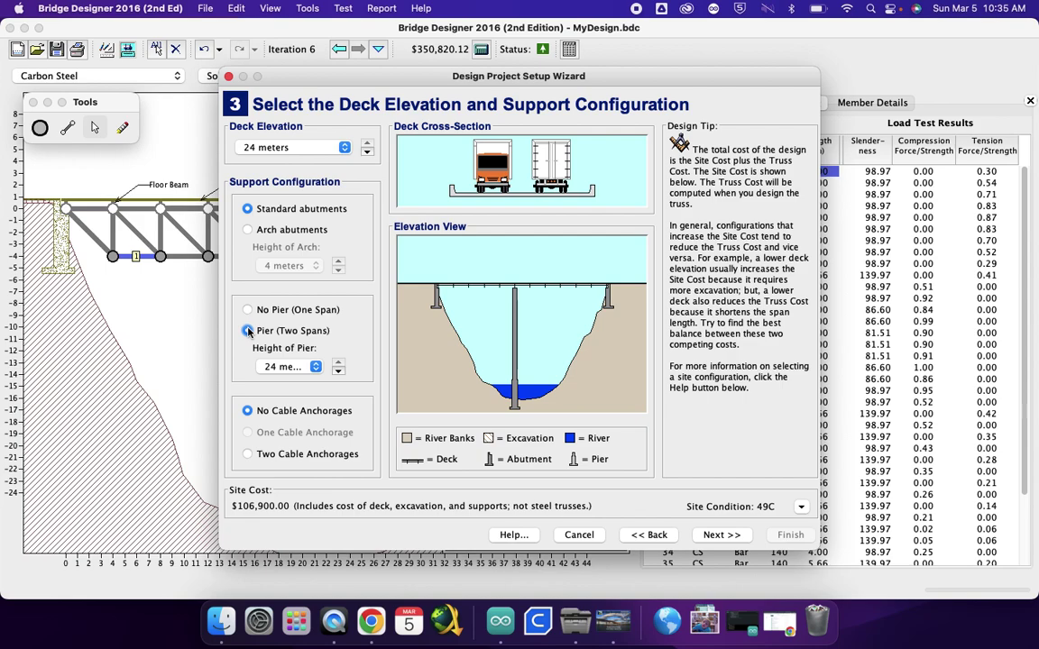
left_click(248, 310)
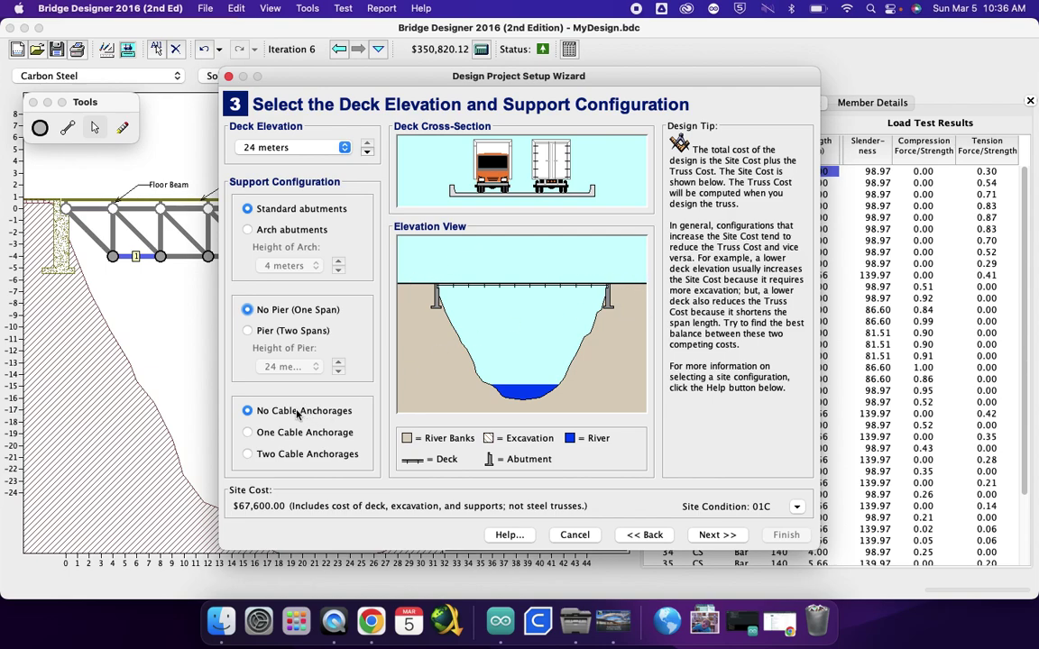
left_click(714, 535)
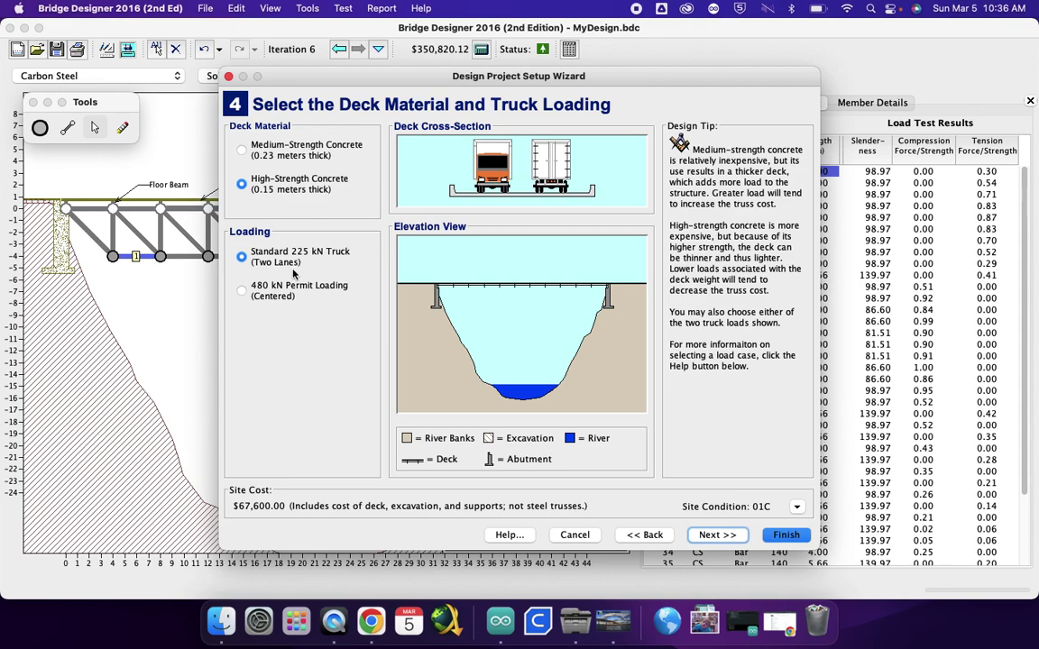
Choose the high-strength concrete deck (0.15 meters thick) and keep the standard 225 kN two-lane truck loading.
left_click(242, 150)
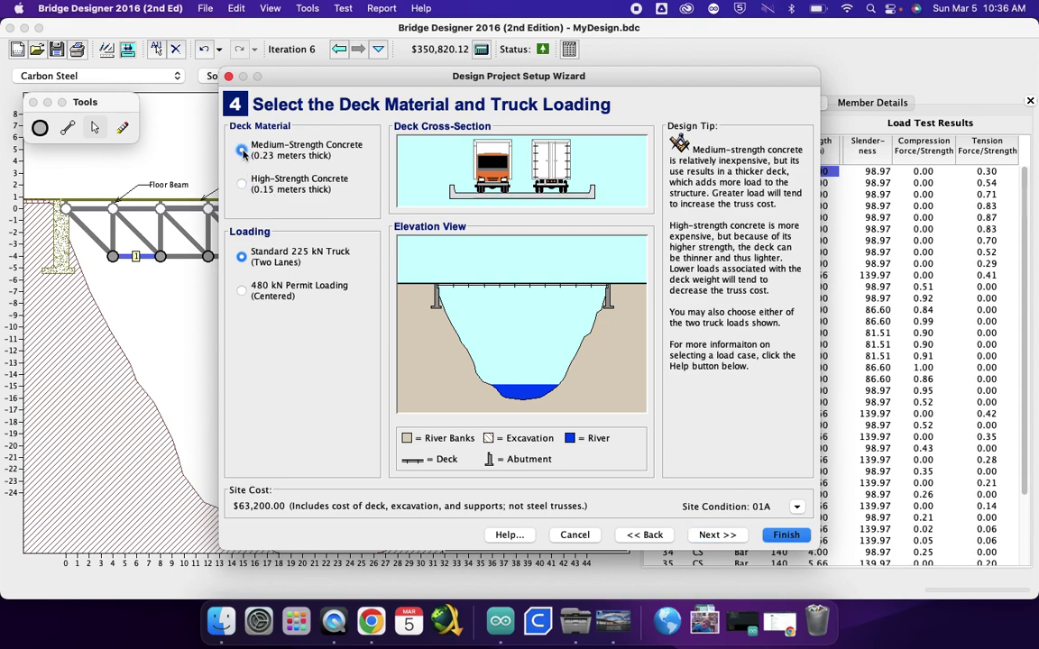
left_click(242, 184)
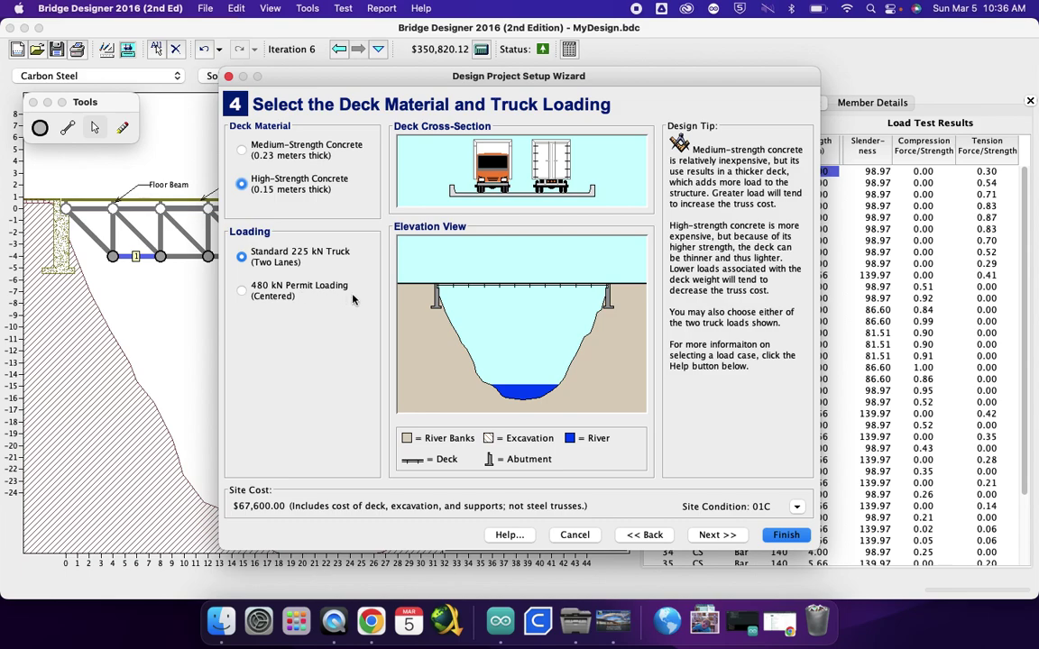
left_click(717, 536)
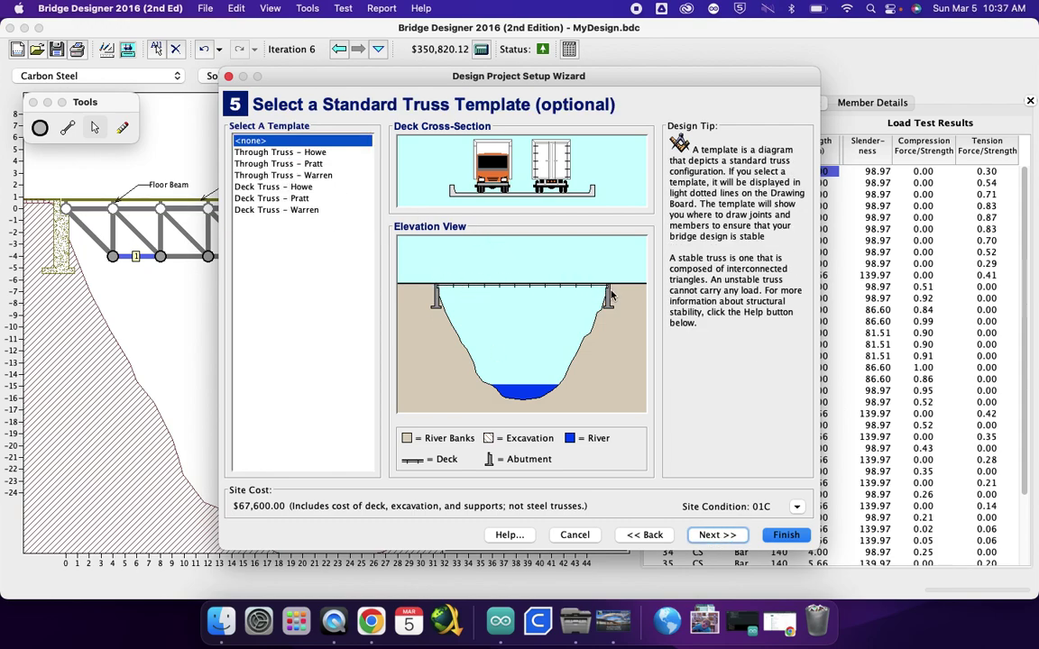
Preview the standard truss templates and choose Deck Truss - Warren.
left_click(316, 154)
left_click(315, 165)
left_click(315, 176)
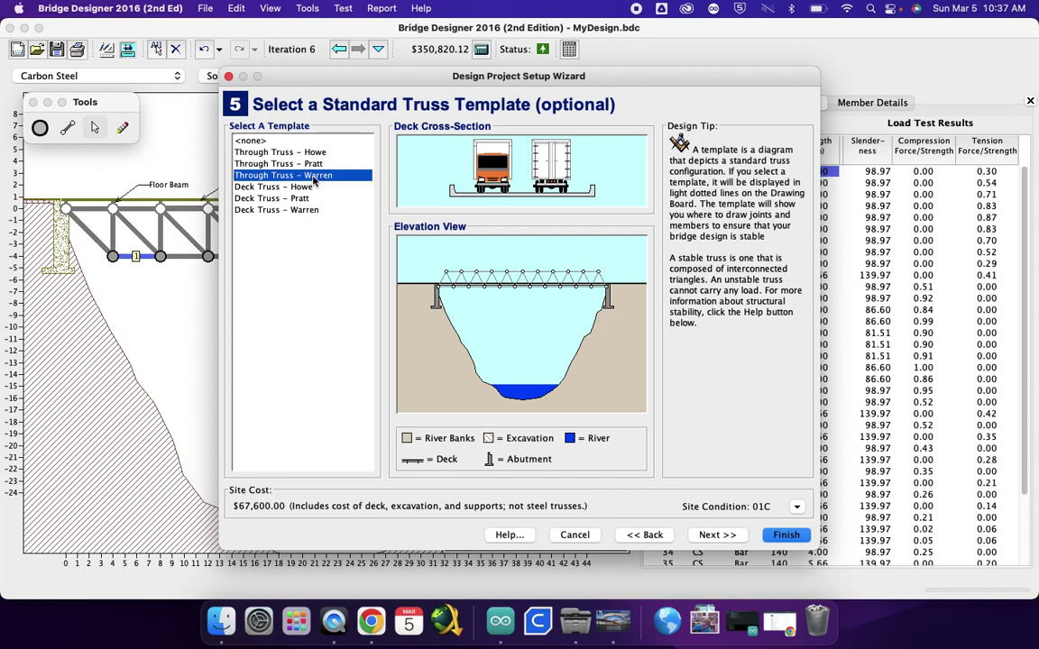
left_click(313, 187)
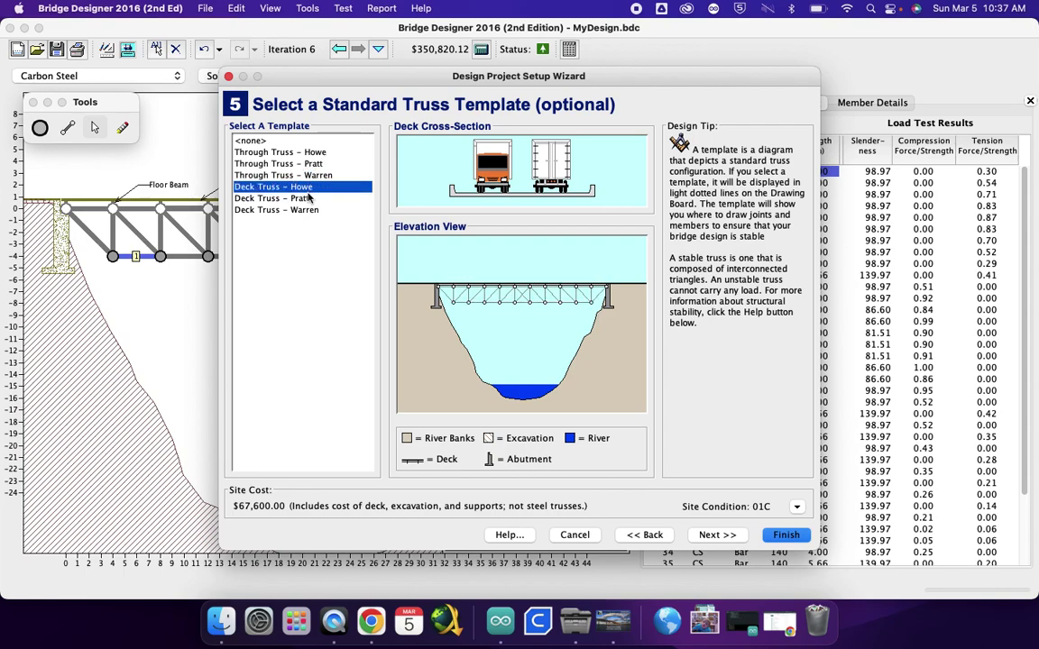
left_click(309, 198)
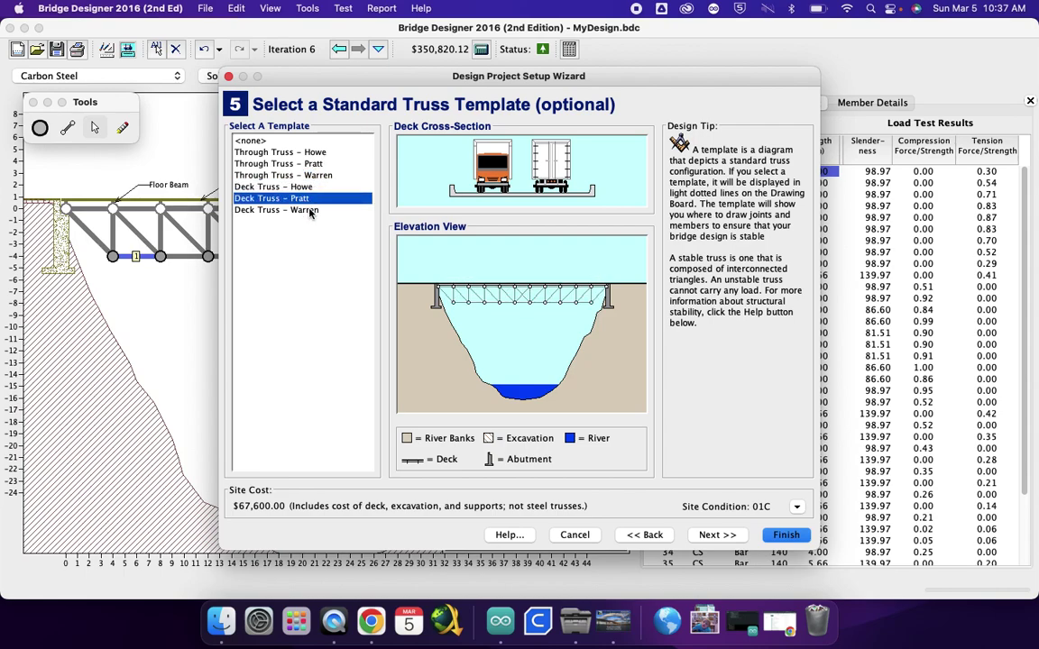
left_click(311, 210)
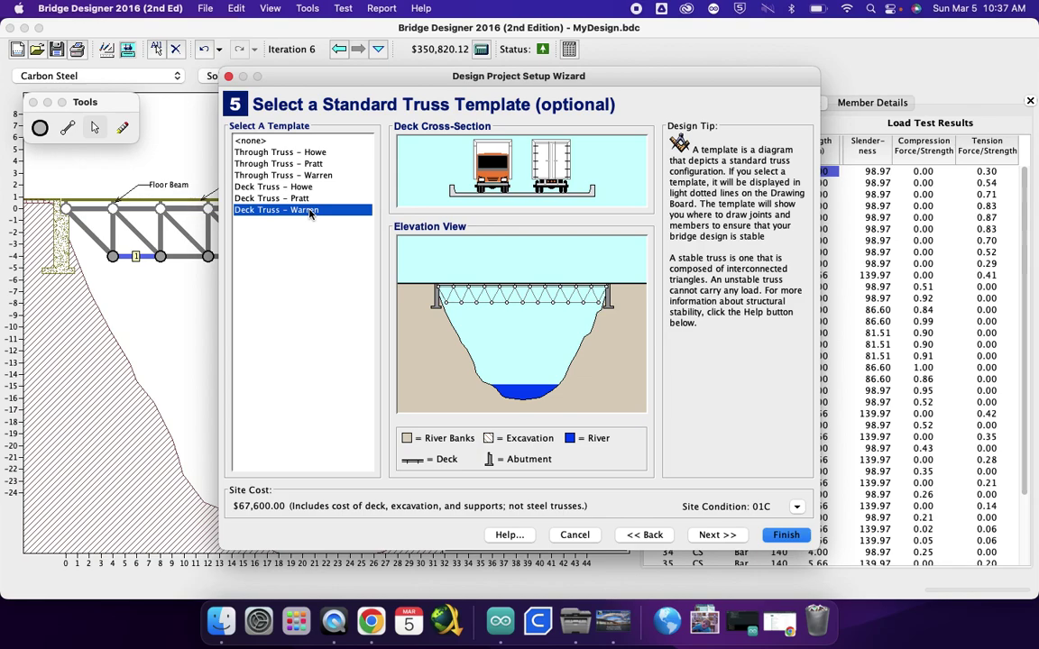
left_click(724, 537)
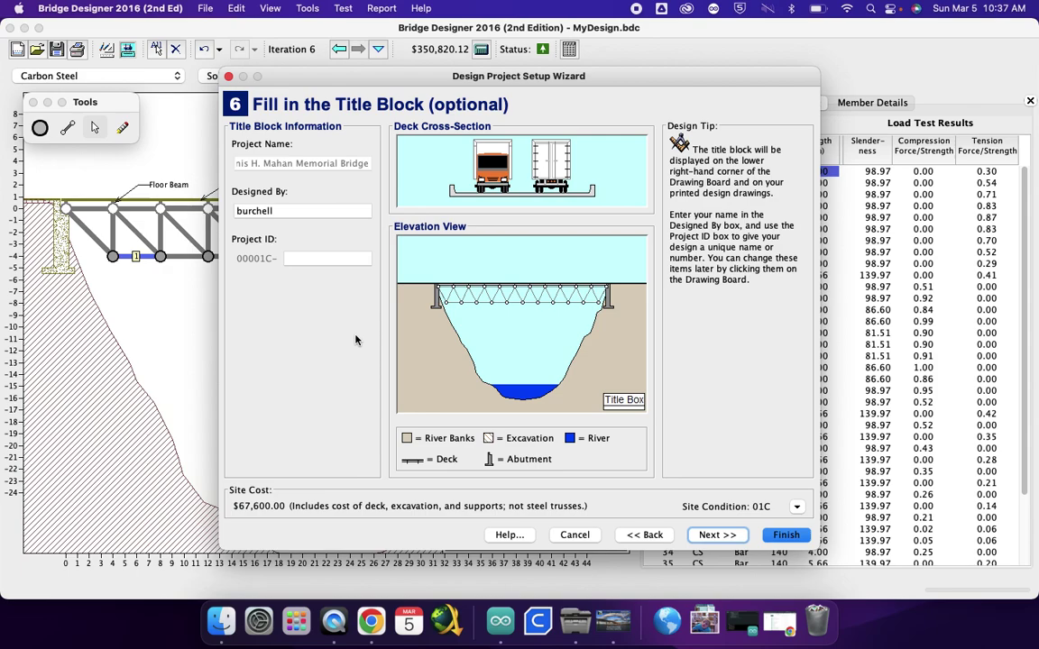
Keep the existing title block details and finish the project setup to open the drawing board.
left_click(278, 210)
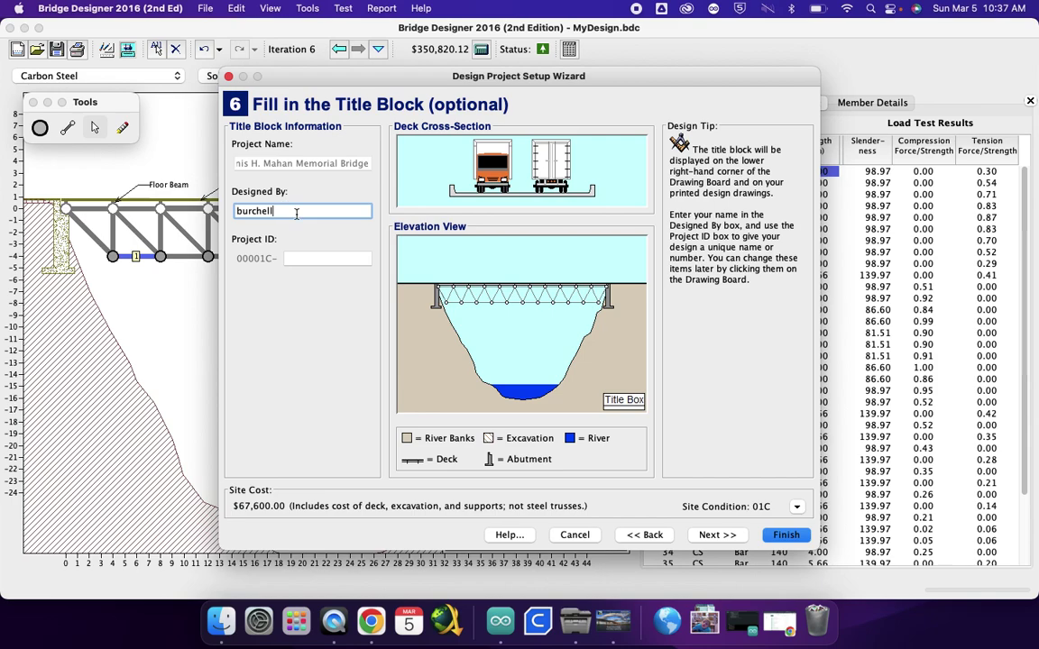
left_click(727, 535)
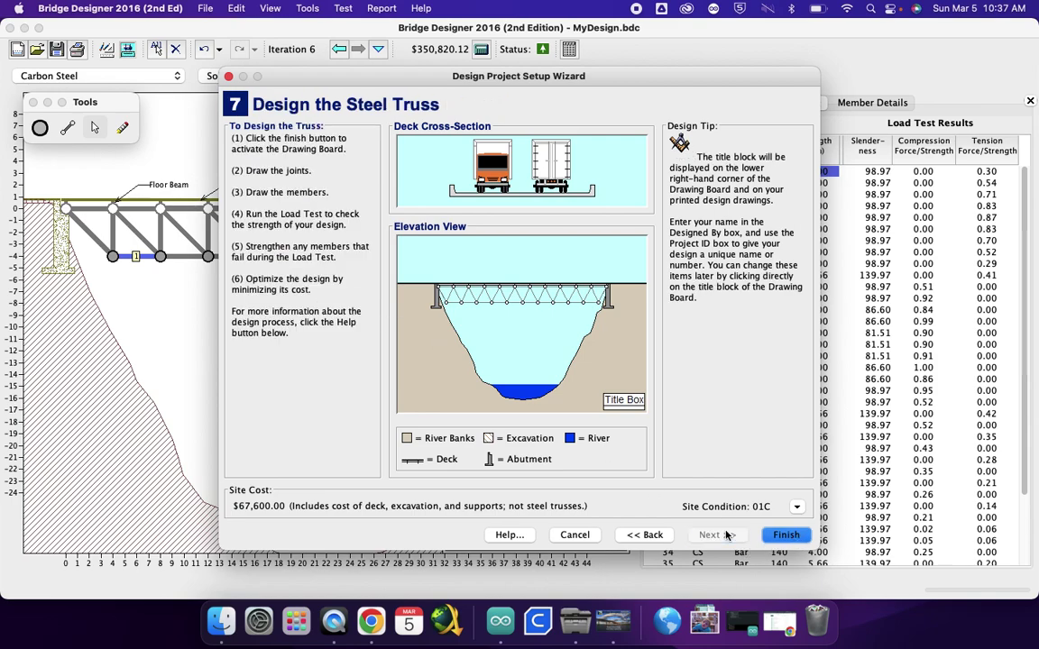
left_click(776, 536)
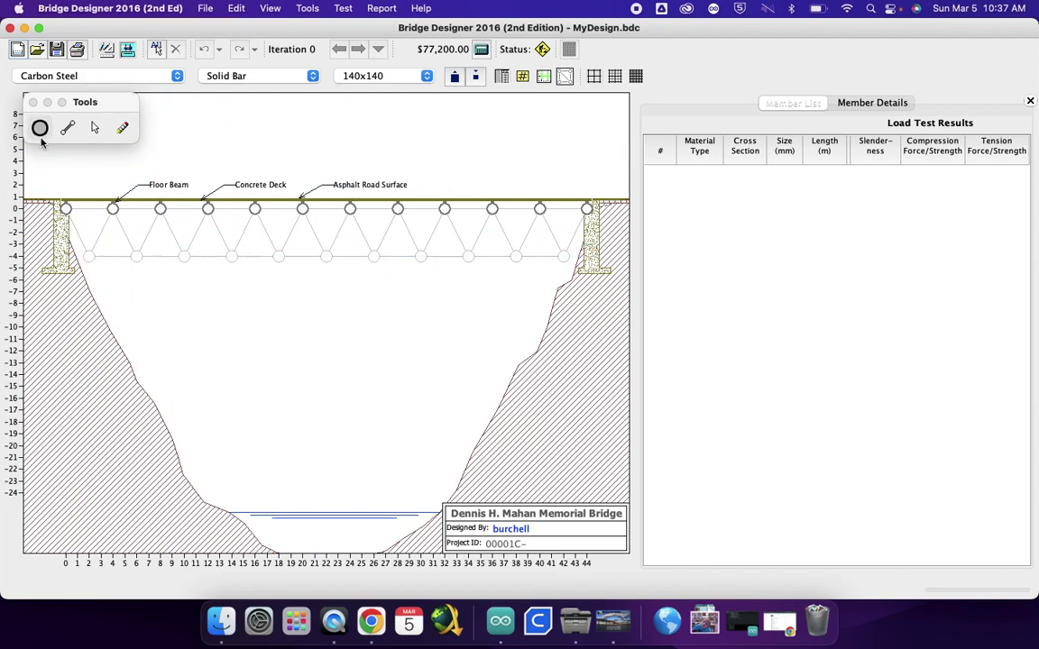
Place eleven lower-chord joints on the template circles 4 m below the deck, spaced 4 m apart from 2 m to 42 m.
left_click(101, 257)
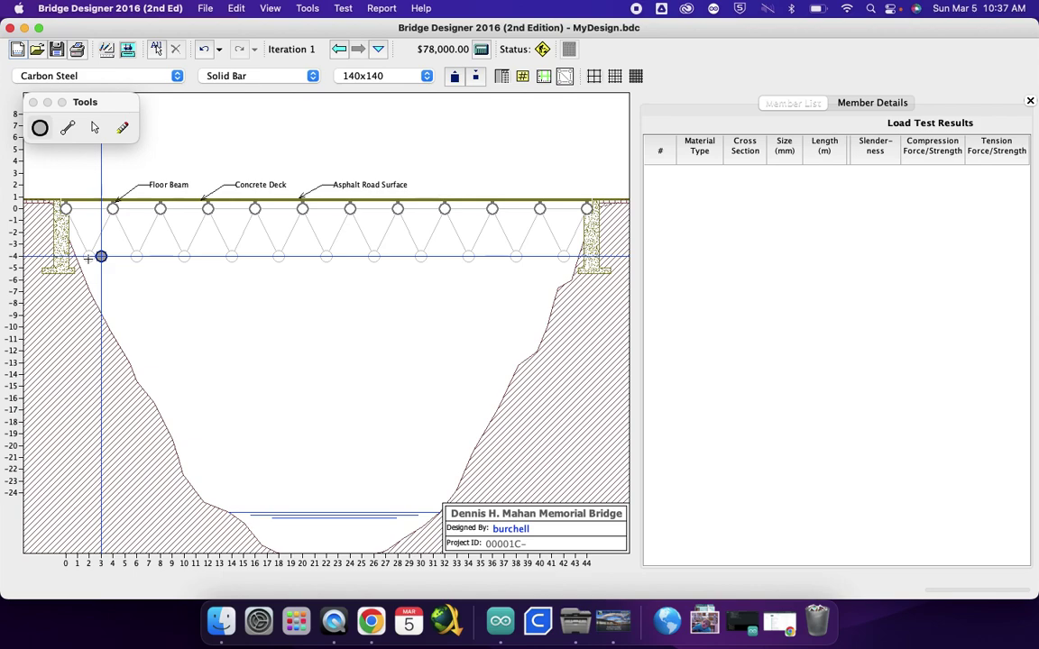
left_click(137, 257)
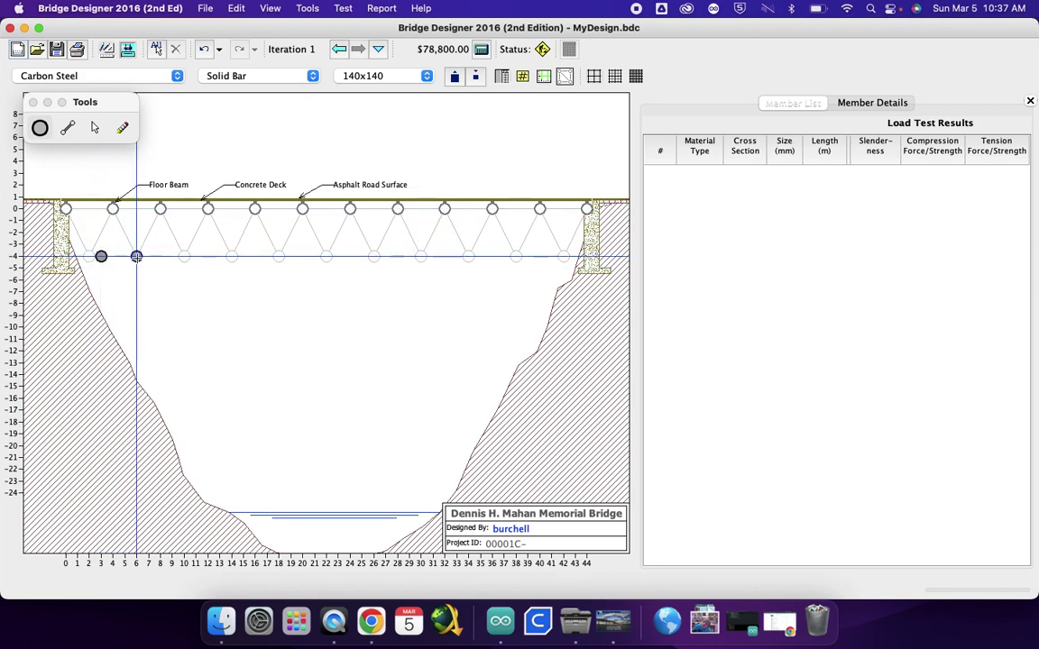
left_click(184, 257)
left_click(232, 257)
left_click(278, 258)
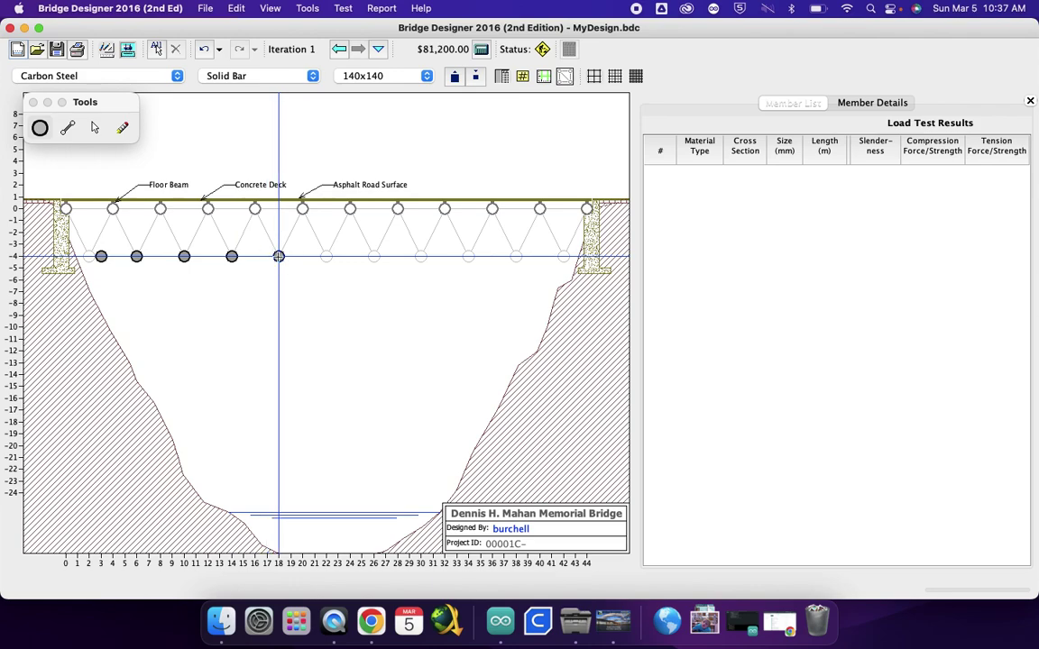
left_click(327, 257)
left_click(373, 257)
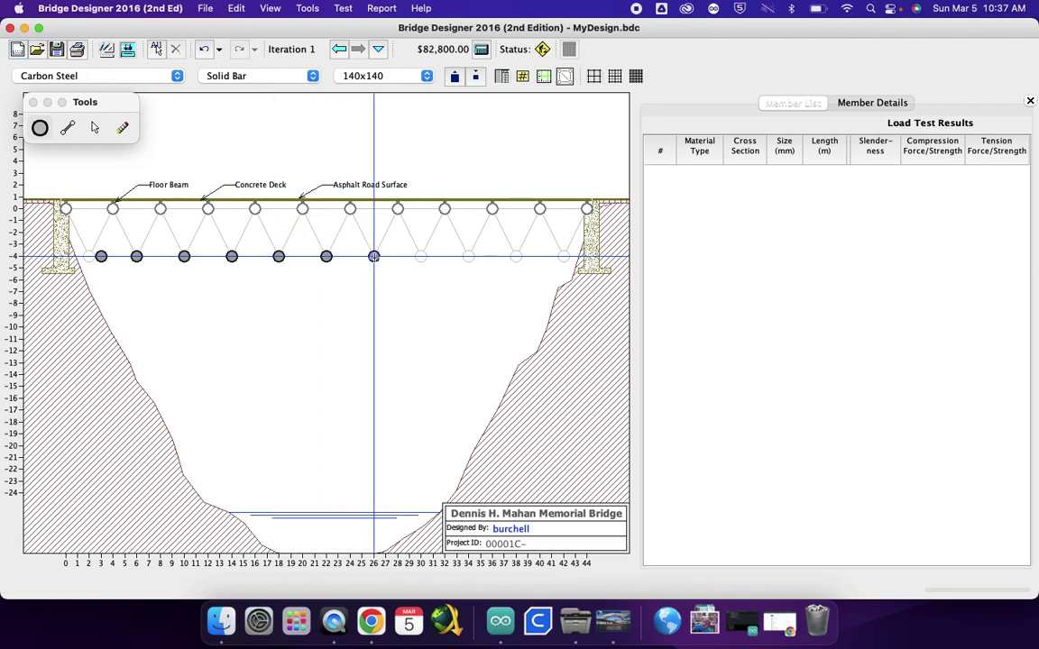
left_click(421, 258)
left_click(468, 257)
left_click(516, 257)
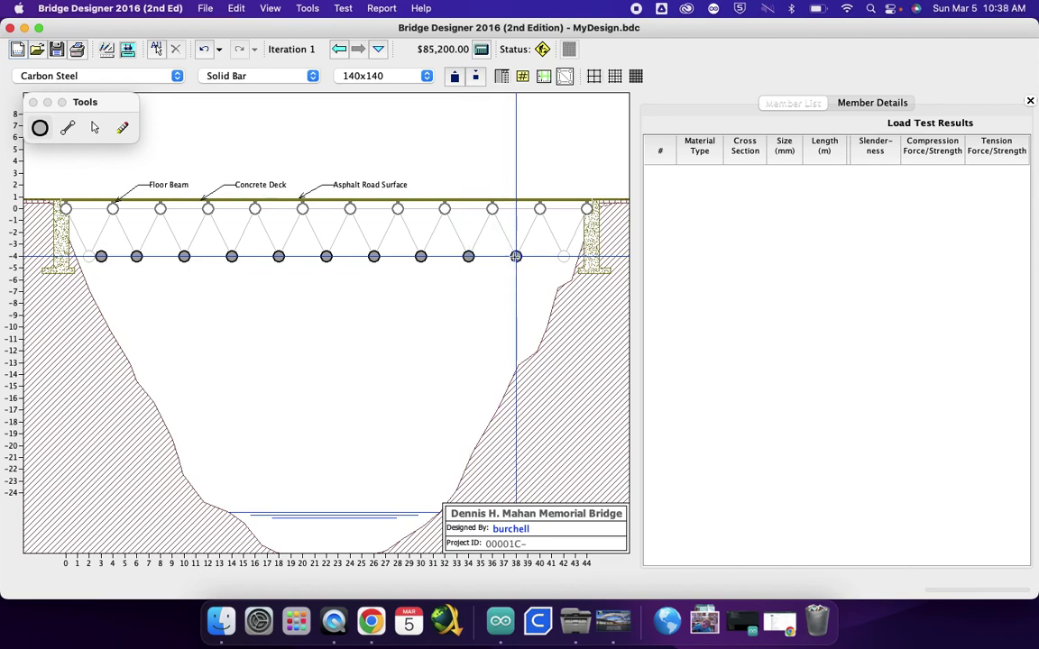
left_click(564, 257)
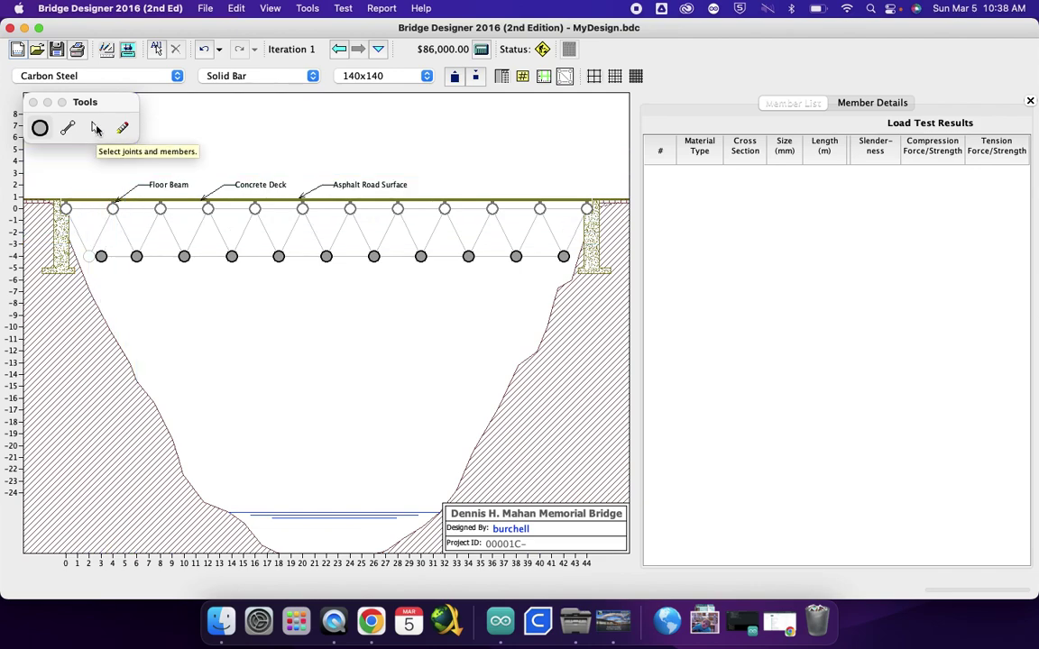
left_click(95, 129)
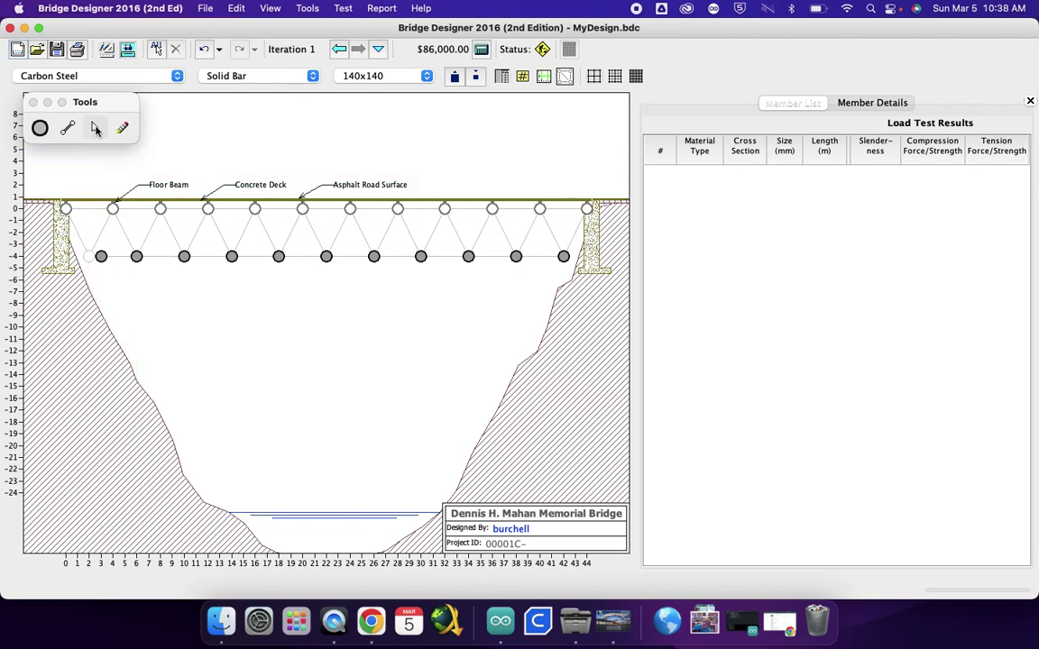
left_click(93, 258)
Draw the top chord, bottom chord and all zigzag diagonals of the Warren truss as 140x140 carbon steel solid bars.
left_click(68, 129)
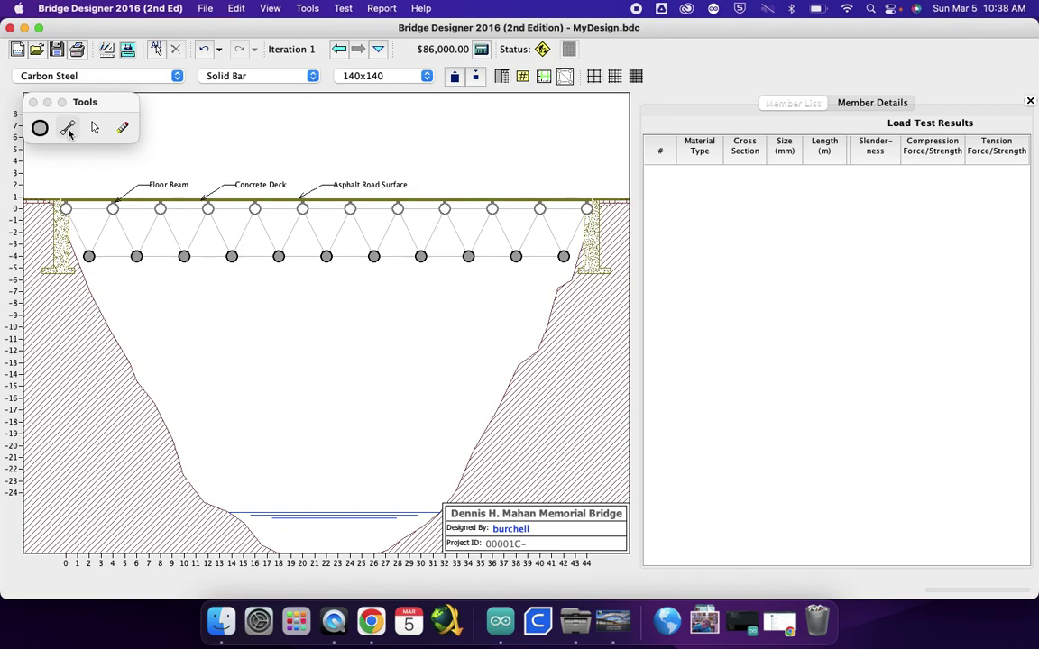
left_click_drag(65, 209, 587, 208)
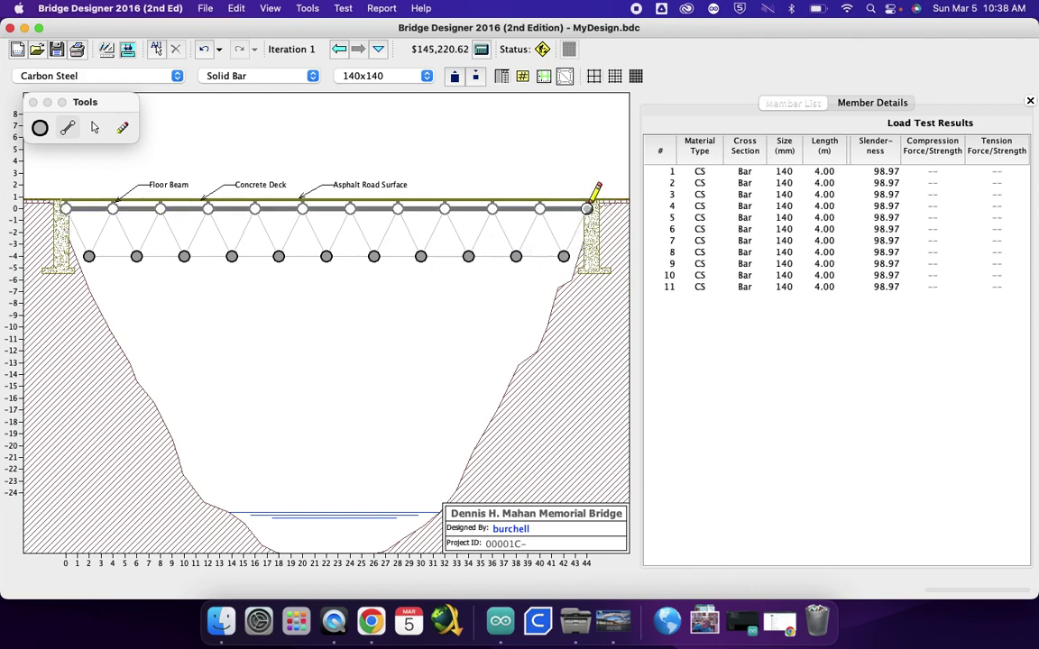
mouse_move(88, 256)
left_mouse_down()
mouse_move(383, 286)
mouse_move(508, 230)
mouse_move(564, 256)
mouse_move(588, 209)
mouse_move(564, 256)
left_mouse_up()
mouse_move(539, 209)
left_mouse_down()
mouse_move(517, 258)
mouse_move(492, 209)
mouse_move(468, 256)
left_mouse_up()
left_click_drag(468, 256, 420, 257)
mouse_move(420, 256)
left_mouse_down()
mouse_move(398, 208)
mouse_move(374, 256)
mouse_move(350, 208)
mouse_move(327, 256)
mouse_move(303, 209)
mouse_move(279, 256)
mouse_move(259, 207)
mouse_move(232, 256)
mouse_move(207, 208)
mouse_move(184, 256)
mouse_move(159, 207)
mouse_move(136, 256)
mouse_move(112, 206)
mouse_move(88, 256)
mouse_move(65, 209)
left_mouse_up()
Select all truss members together for editing.
left_click(165, 76)
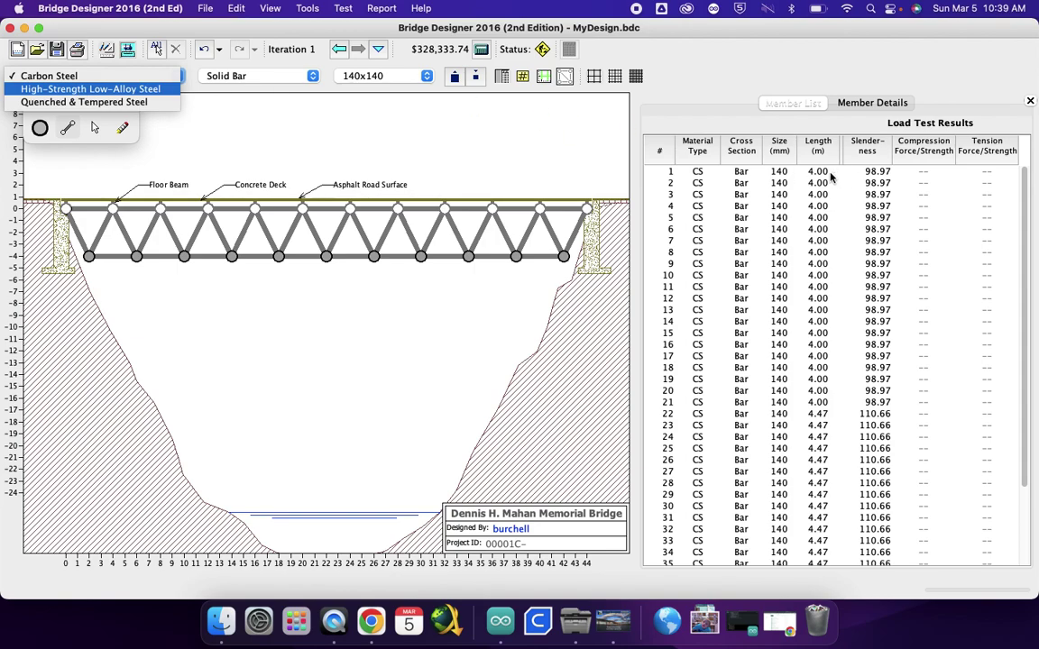
left_click_drag(830, 173, 849, 575)
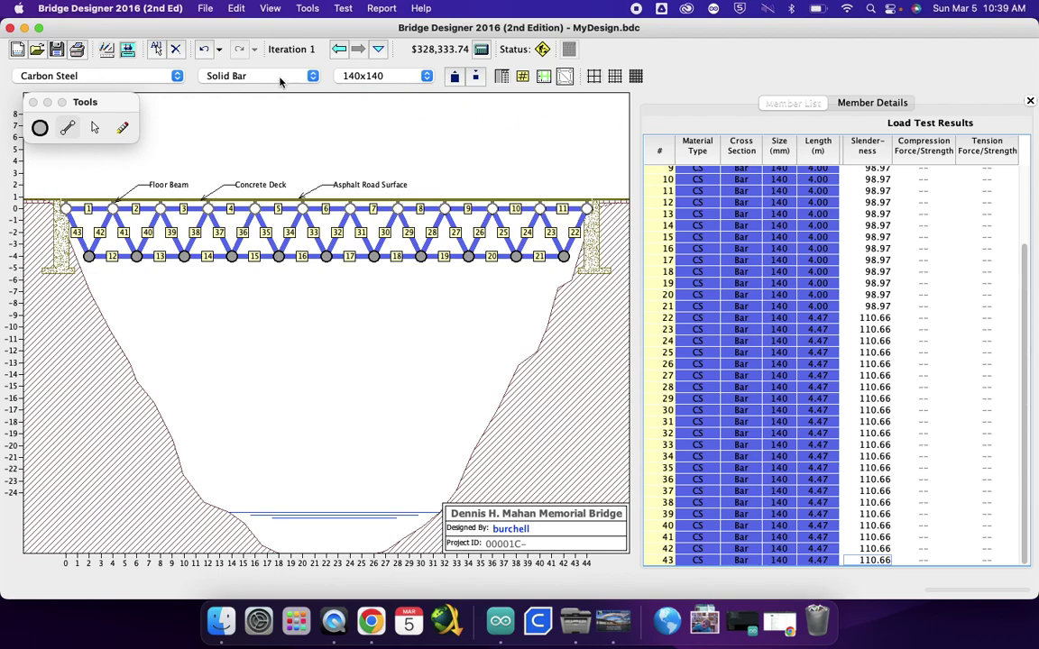
Try High-Strength Low-Alloy Steel and Quenched & Tempered Steel on all members to compare costs, and return them to Carbon Steel.
left_click(163, 72)
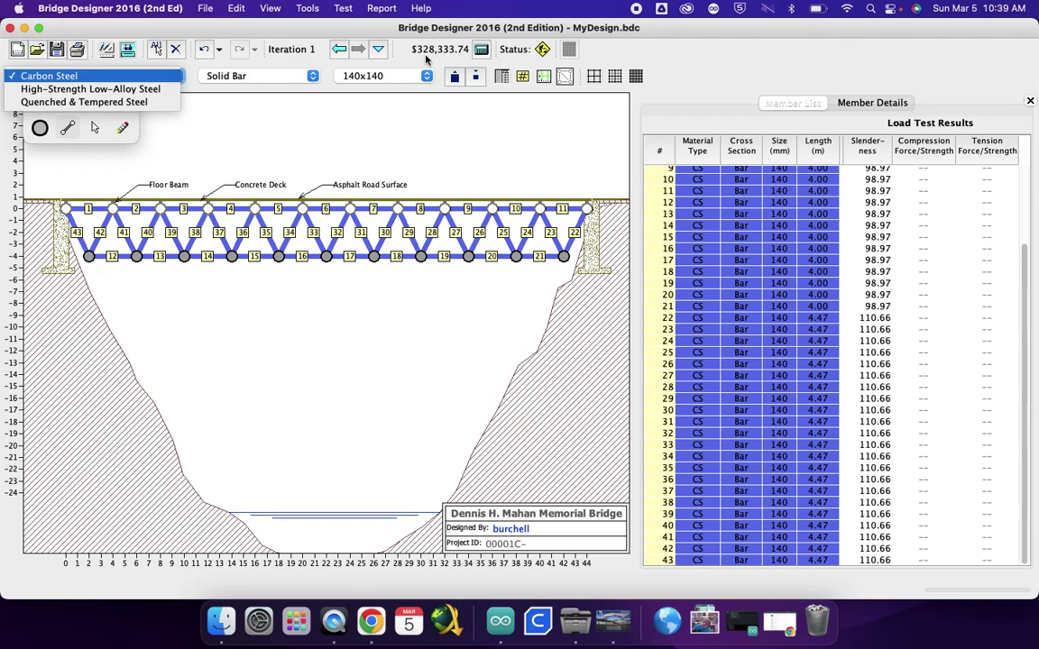
left_click(54, 89)
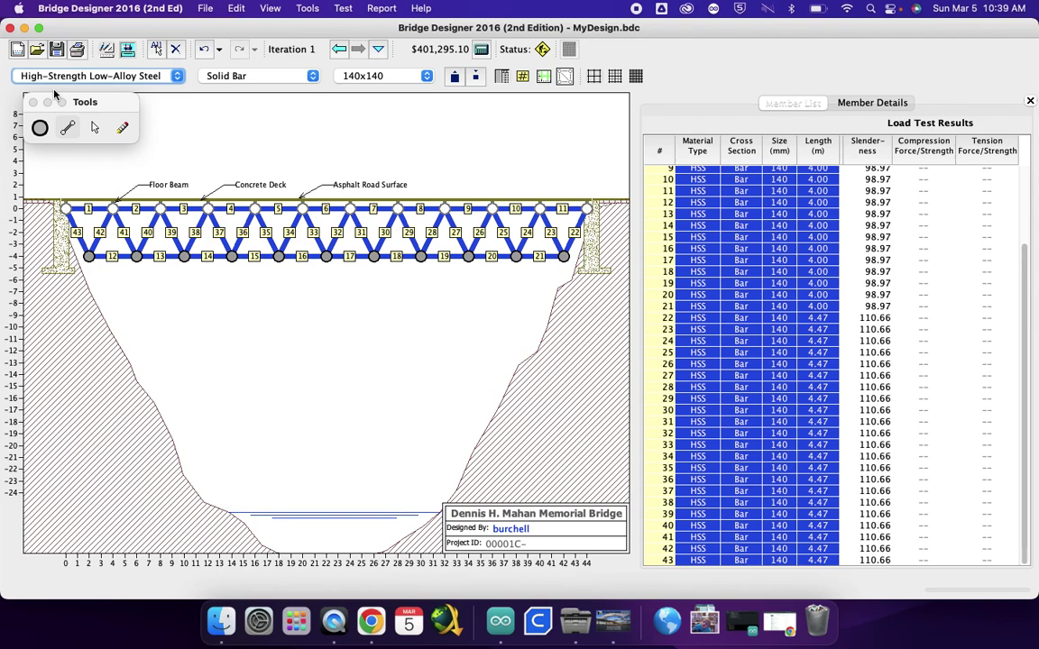
left_click(180, 79)
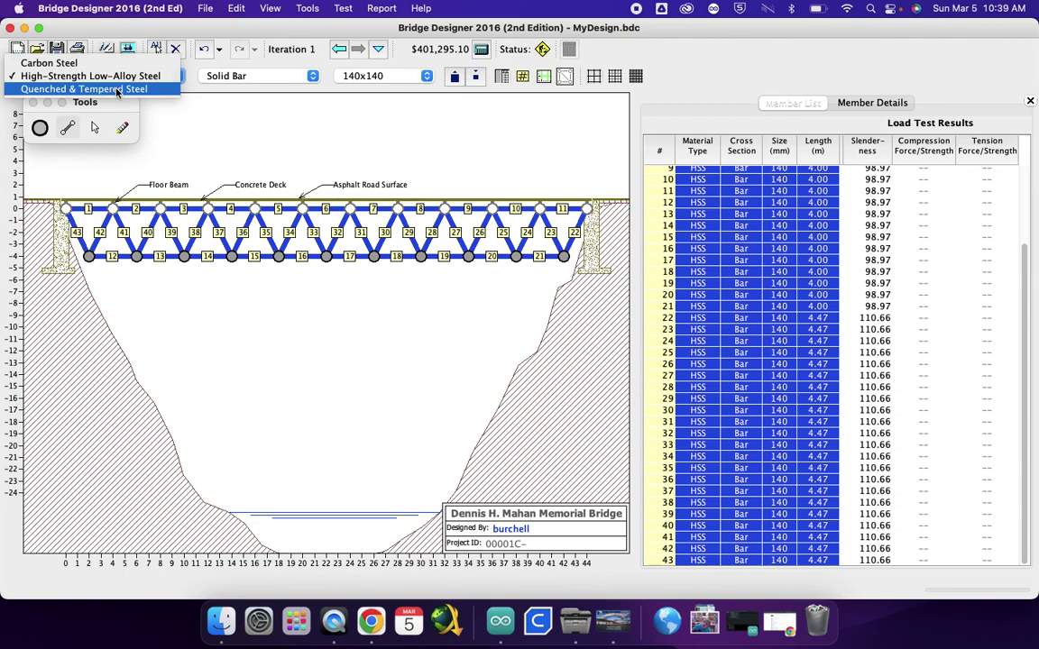
left_click(116, 90)
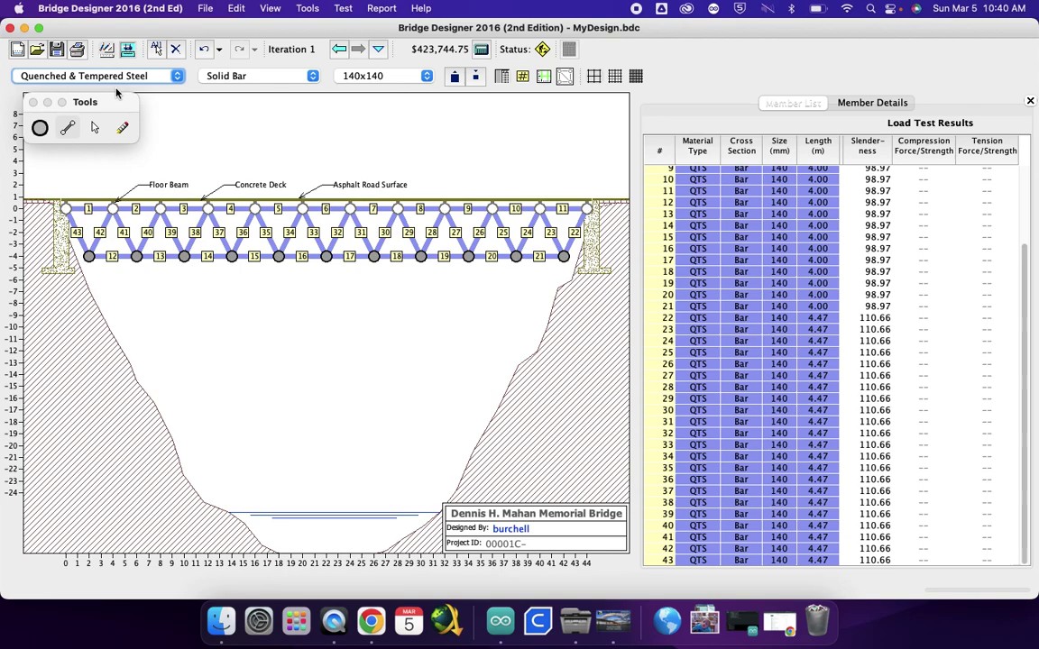
left_click(176, 78)
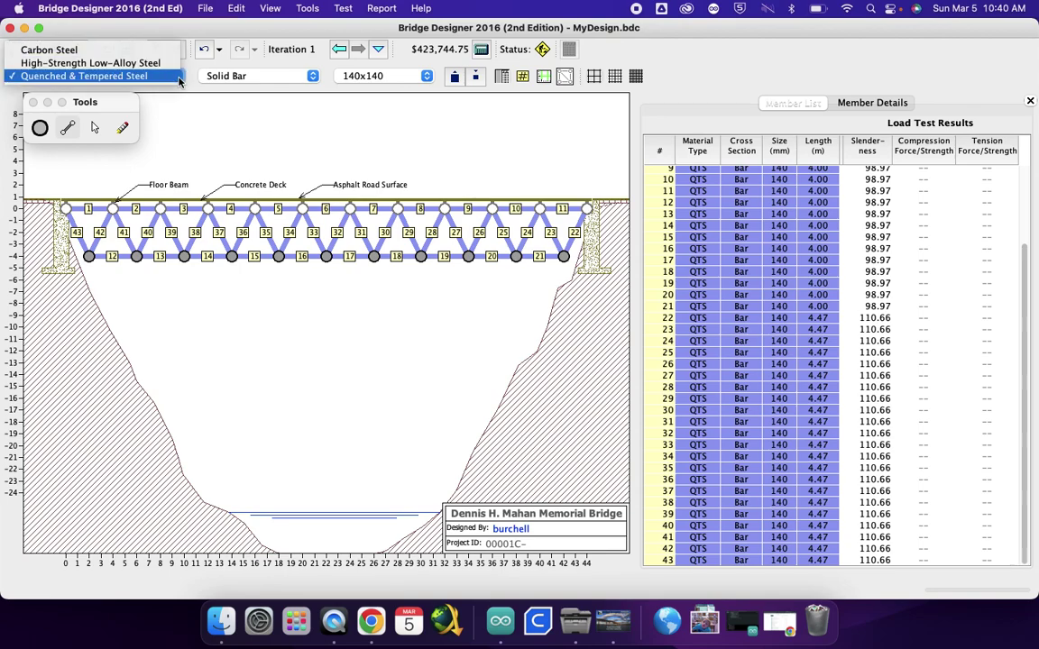
left_click(96, 52)
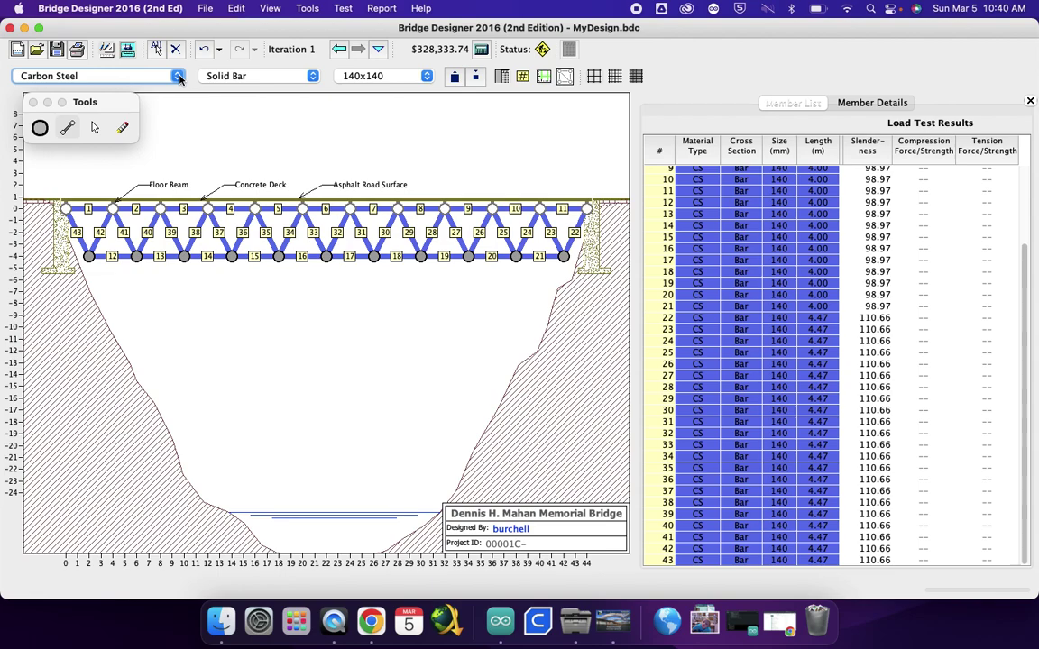
Change all truss members to Hollow Tube cross-sections and try the 500x500x25 size on them.
left_click(313, 77)
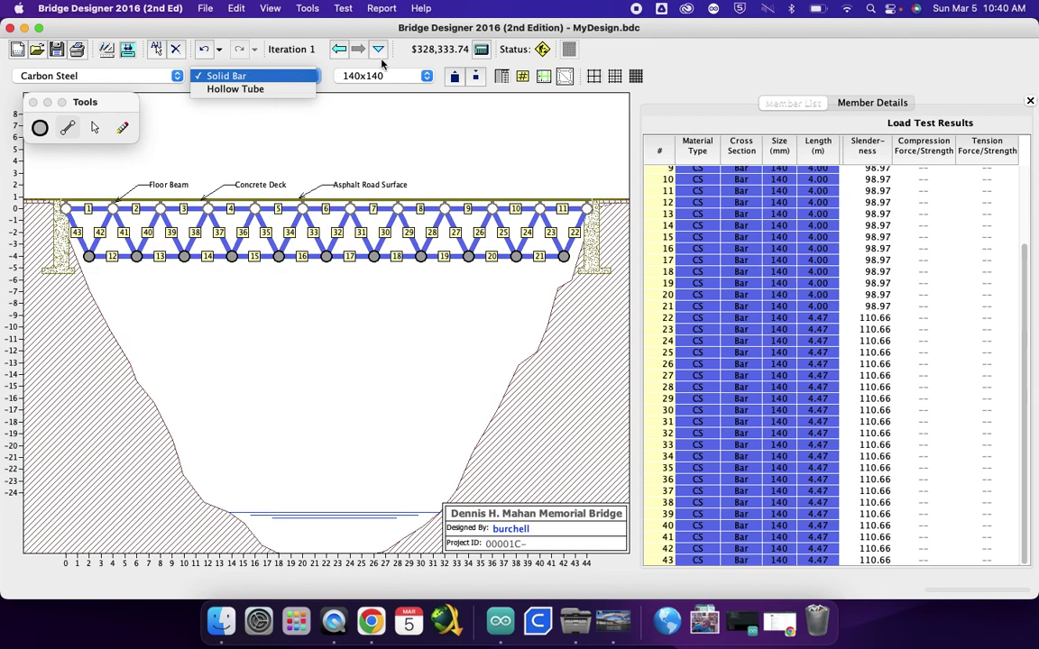
left_click(288, 91)
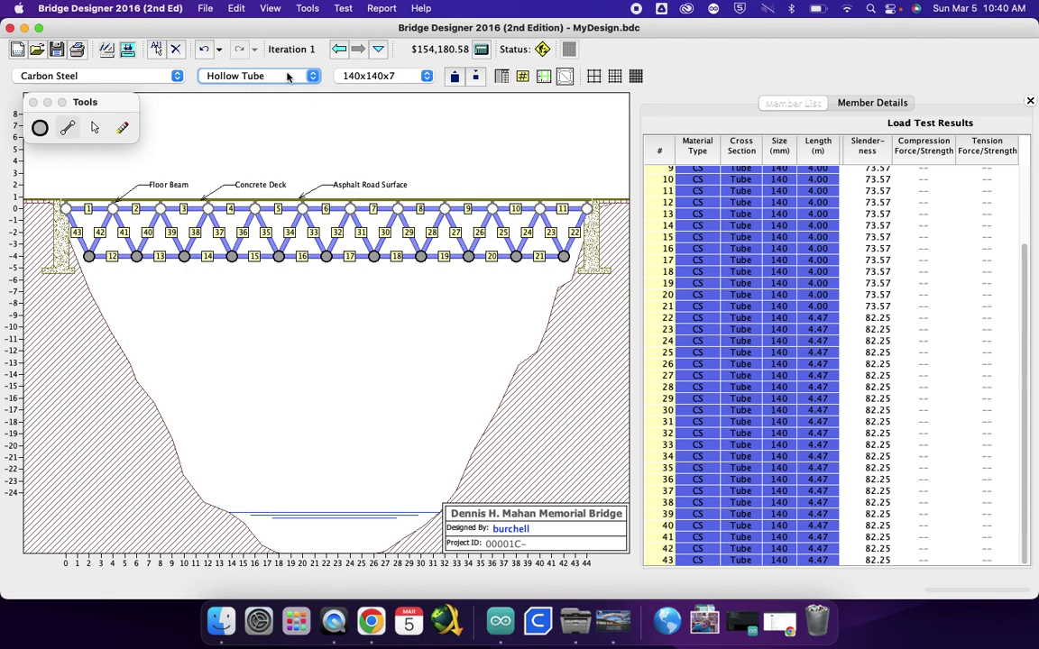
left_click(427, 76)
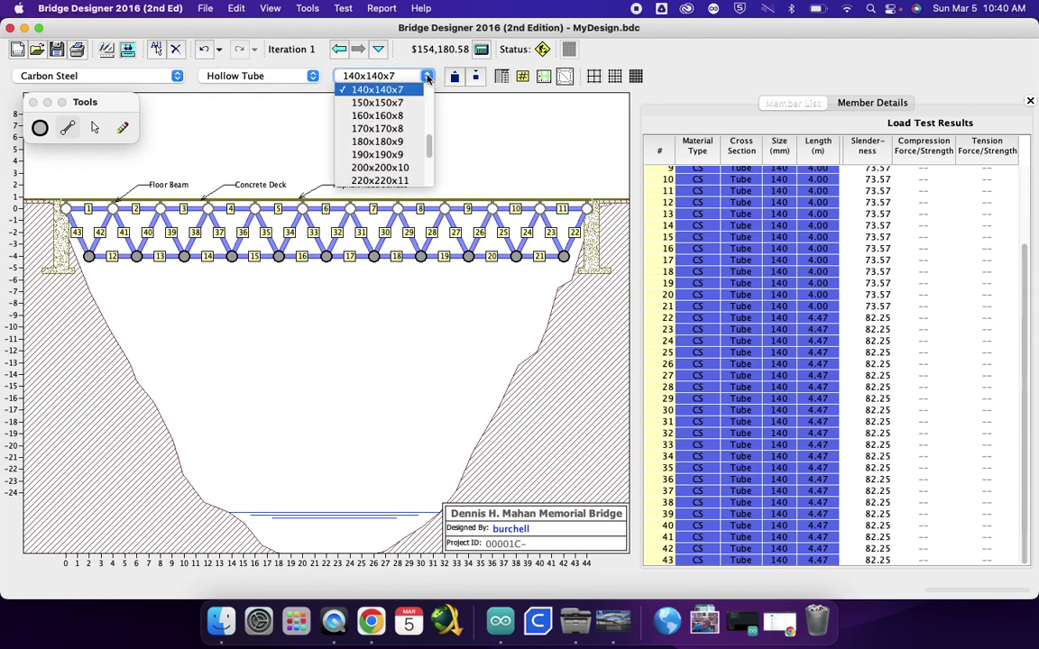
scroll(424, 170, "down", 3)
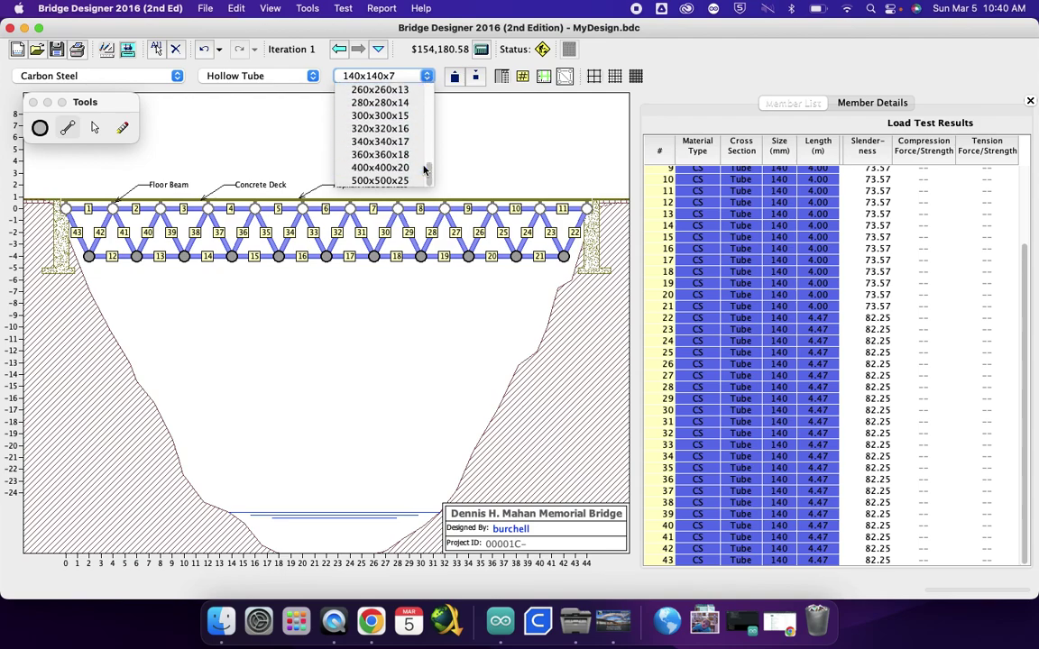
left_click(397, 179)
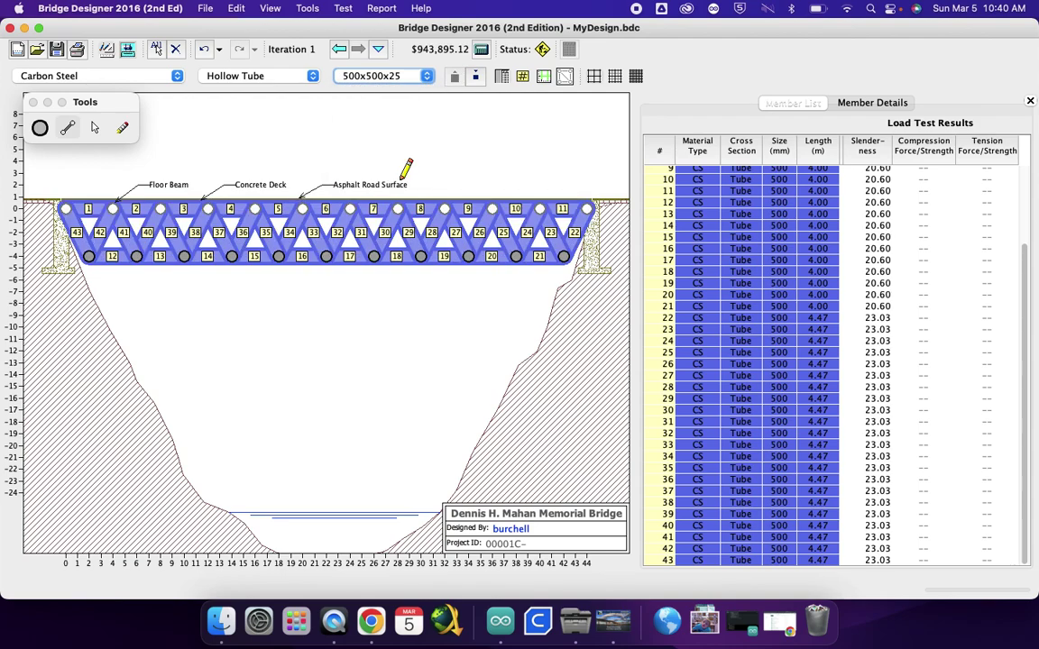
Set the size of all hollow-tube members to 200x200x10.
left_click(428, 75)
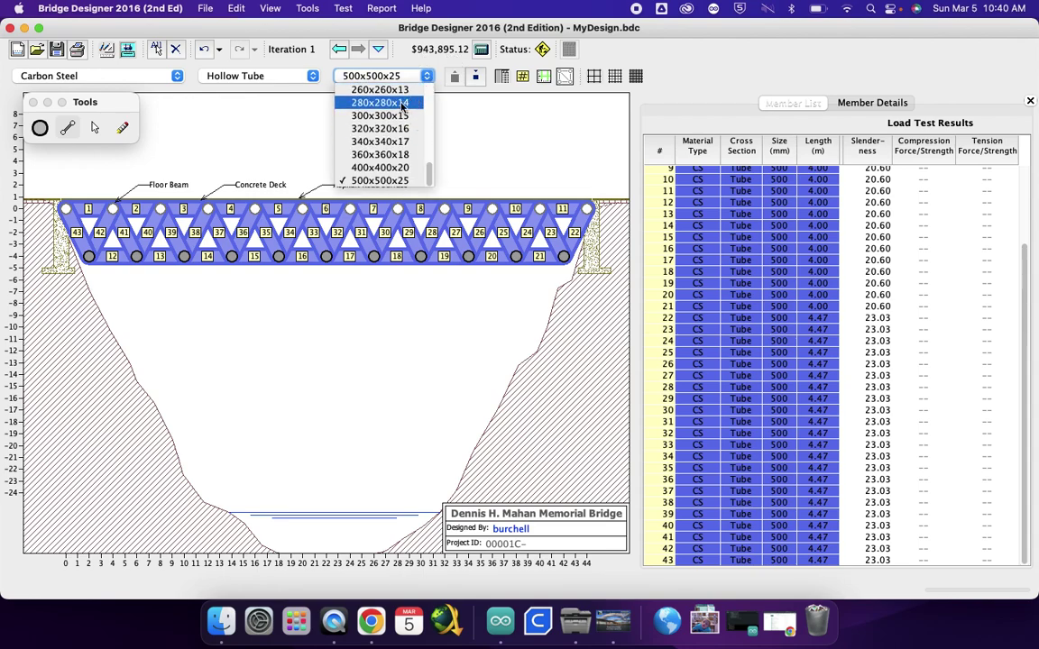
scroll(400, 111, "up", 5)
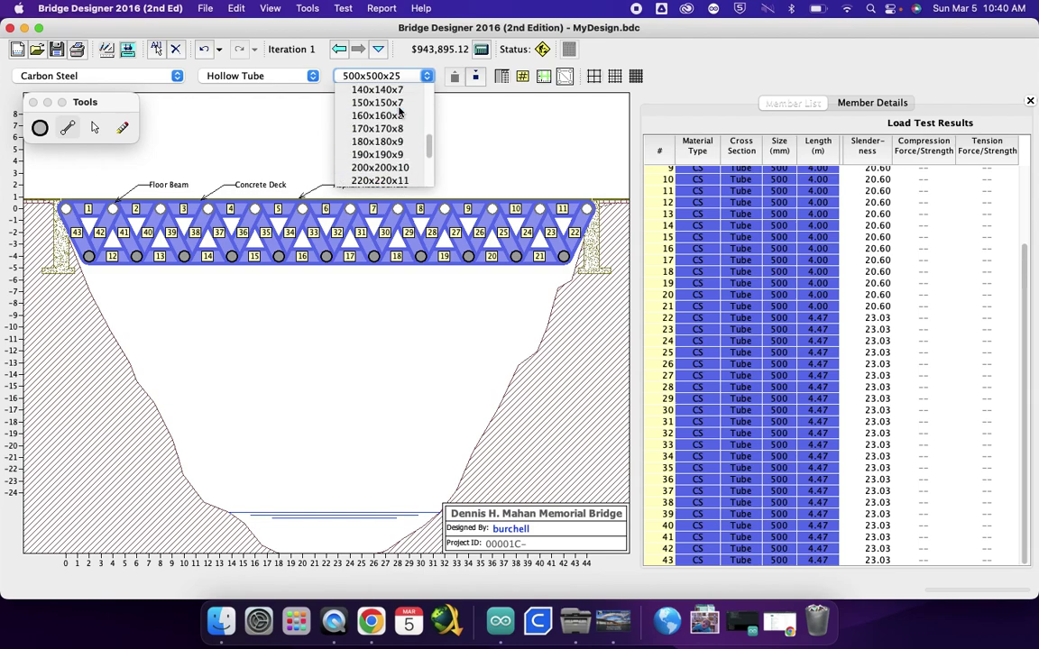
left_click(367, 166)
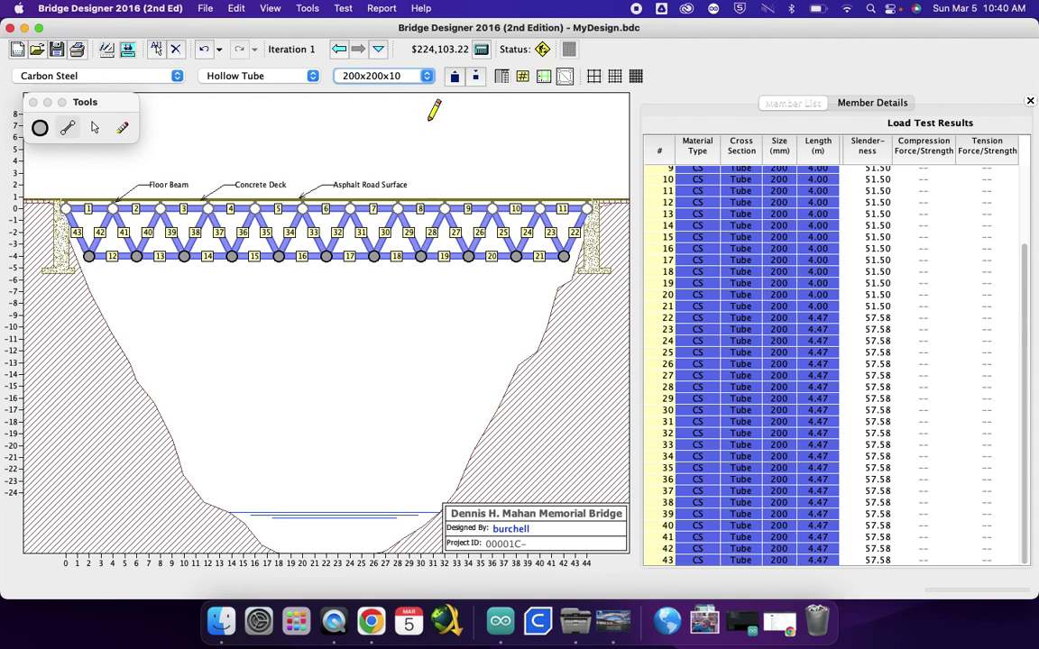
Run the load test on the bridge, and return to the drawing to review the member force/strength results.
left_click(127, 48)
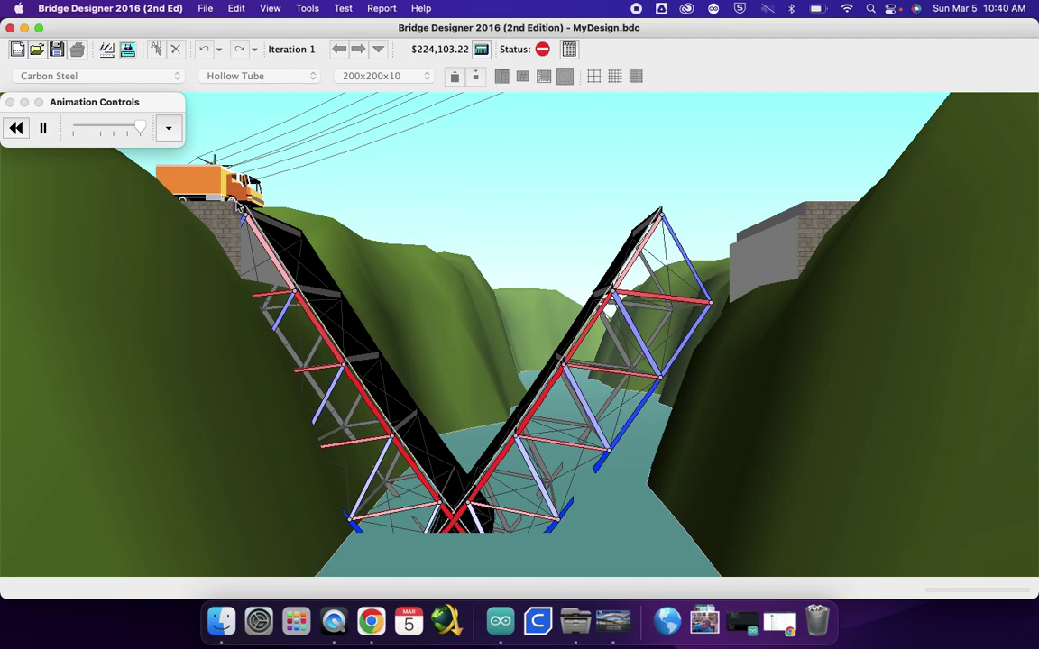
left_click(107, 50)
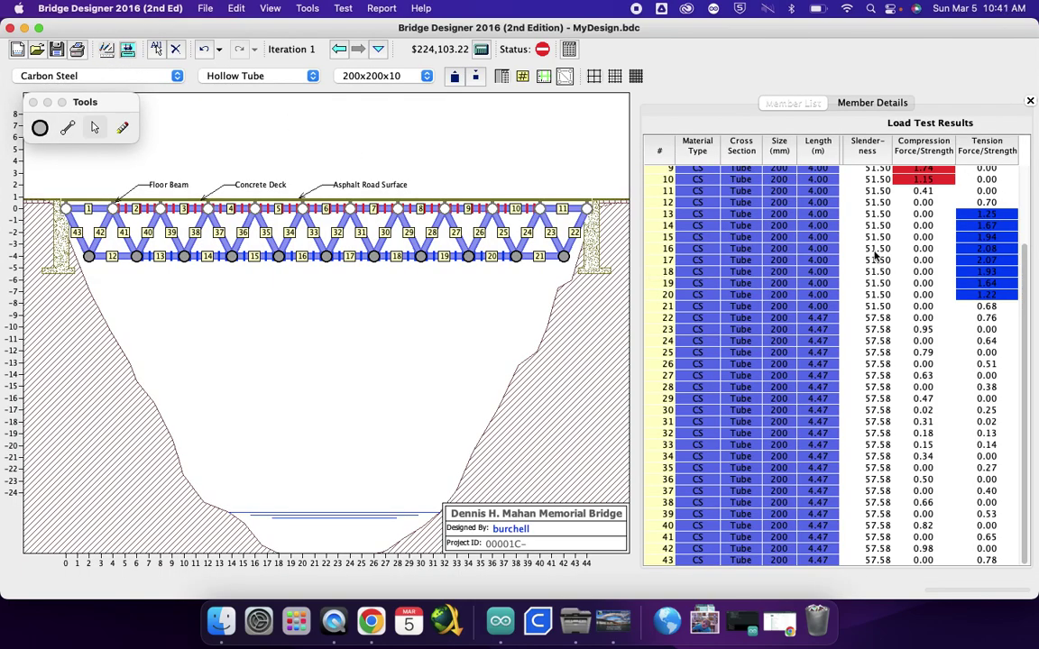
scroll(851, 247, "up", 3)
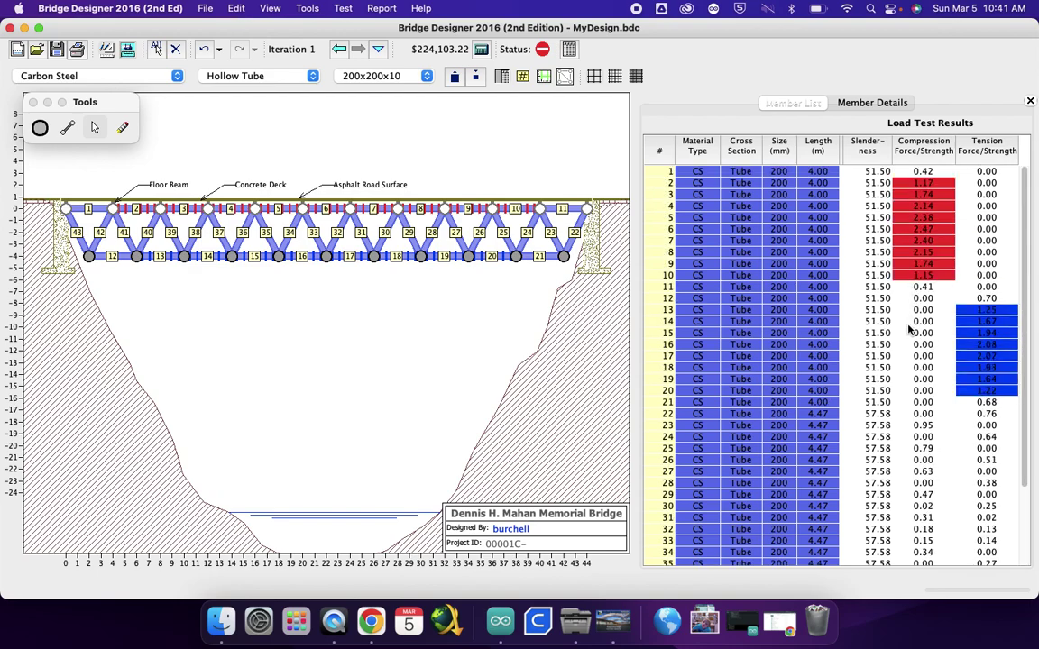
Enlarge the top-chord members 2 to 10, keeping them hollow tubes, to size 320x320x16.
left_click(891, 484)
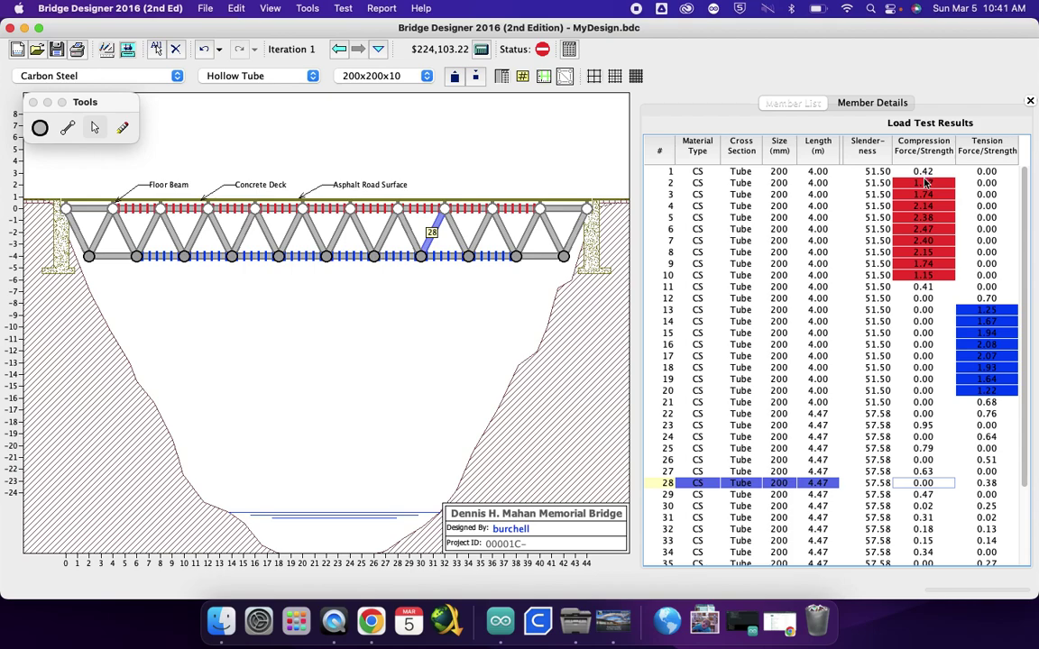
left_click_drag(925, 183, 925, 273)
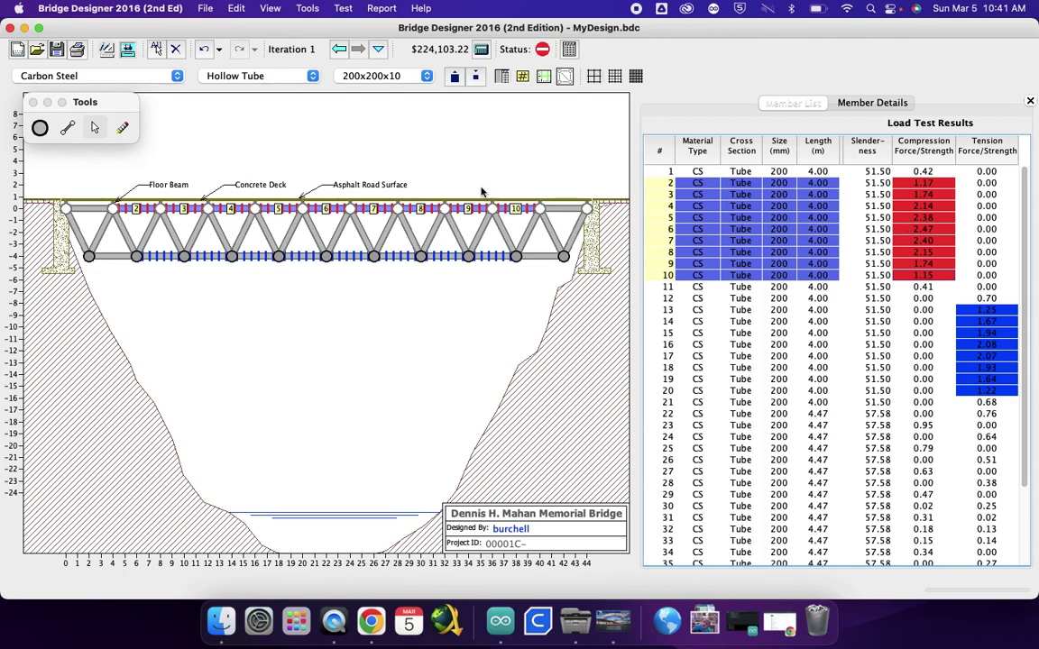
left_click(283, 76)
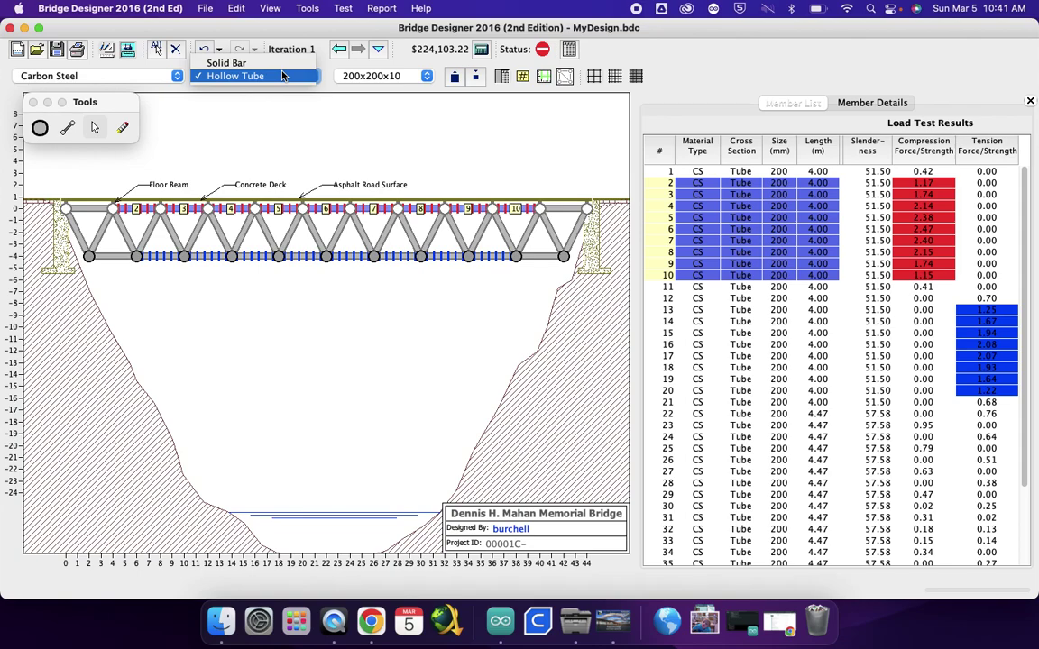
left_click(393, 76)
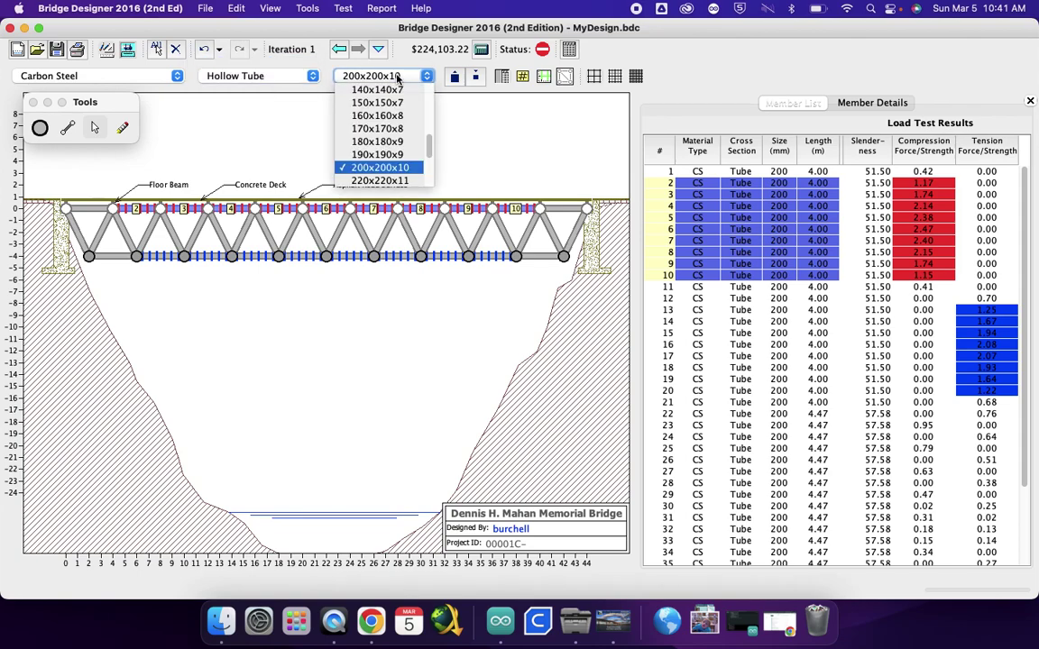
scroll(401, 181, "down", 3)
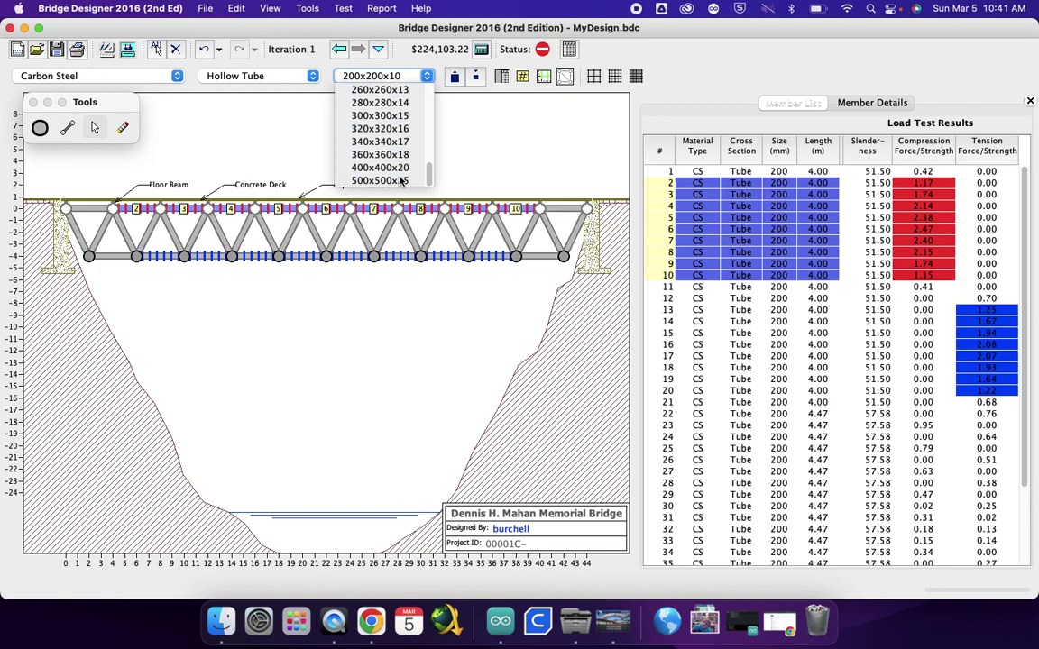
left_click(393, 129)
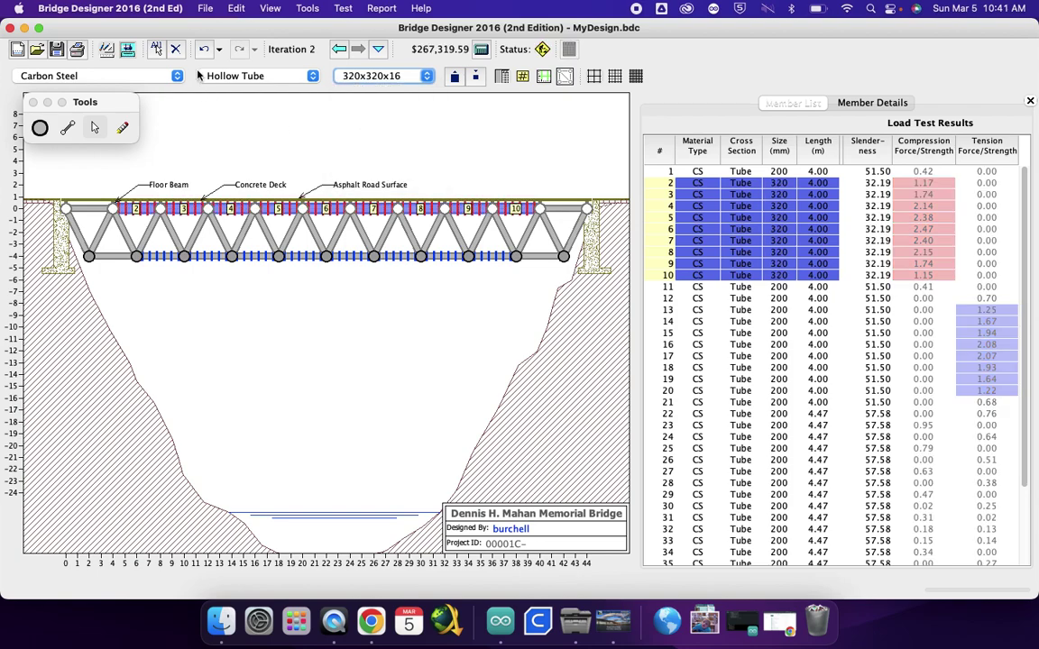
Rerun the load test, and reduce top-chord members 2 to 10 to size 280x280x14.
left_click(118, 49)
left_click(101, 48)
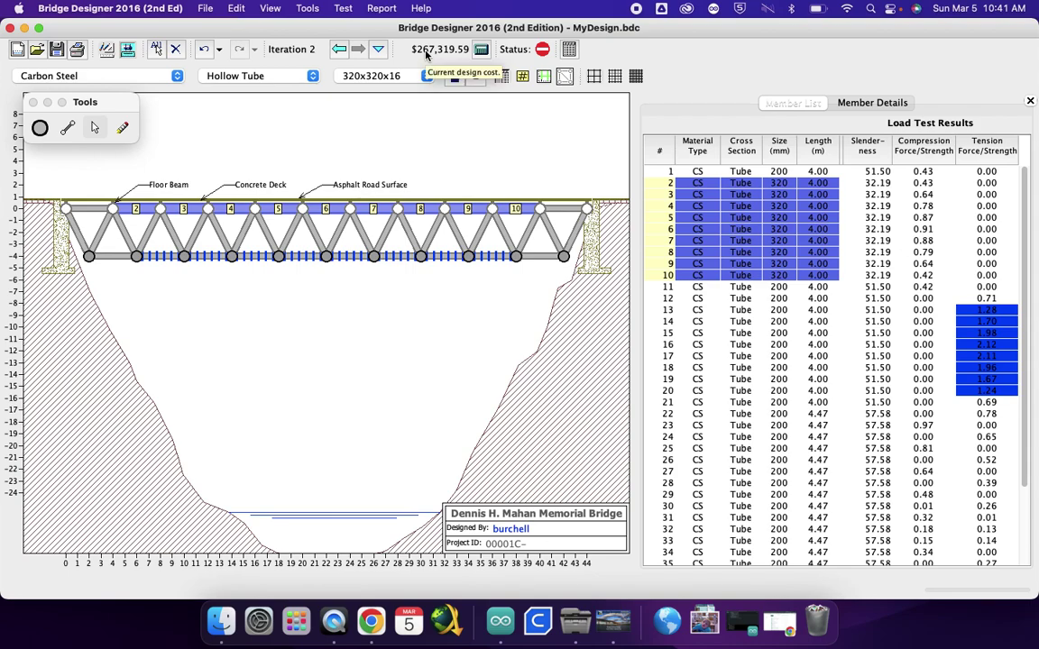
left_click(475, 78)
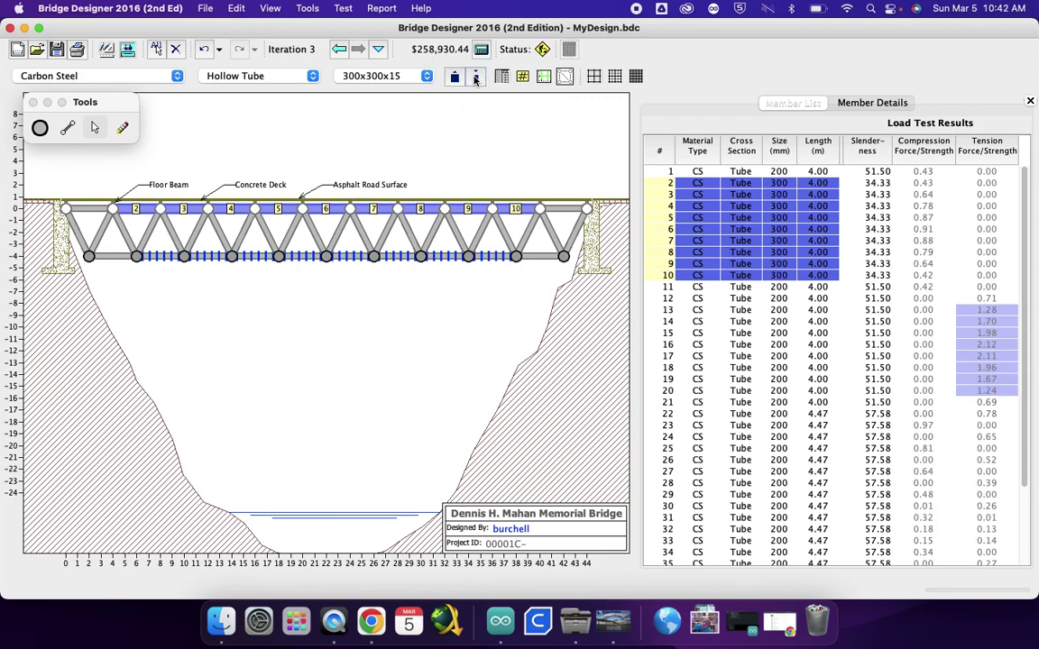
left_click(475, 77)
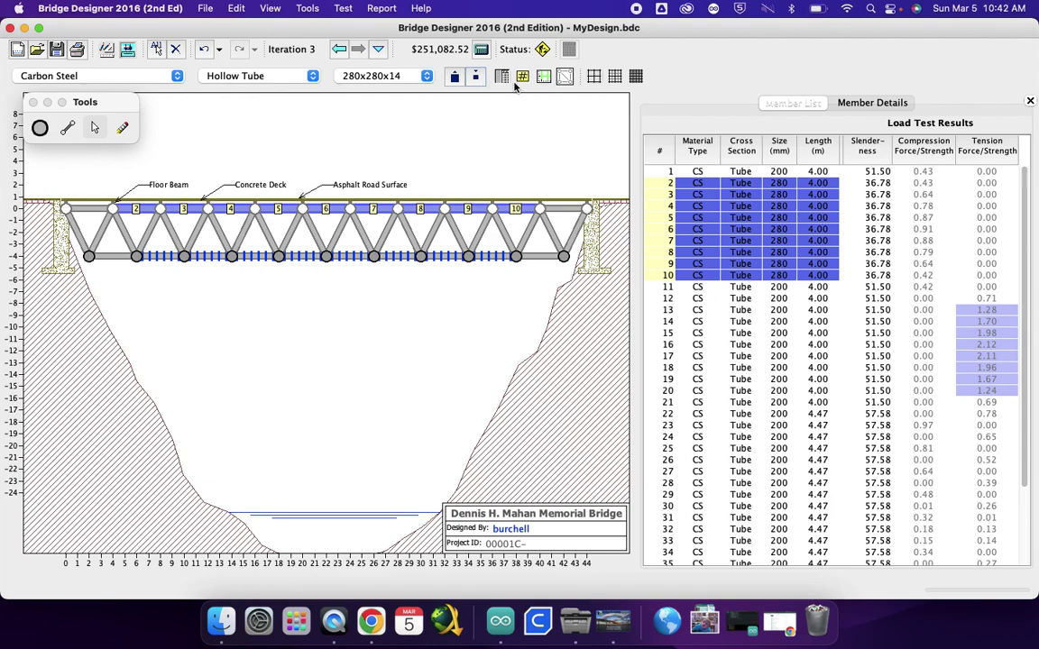
Enlarge bottom-chord members 13 to 20 to size 240x240x12 and rerun the load test.
left_click_drag(998, 314, 976, 312)
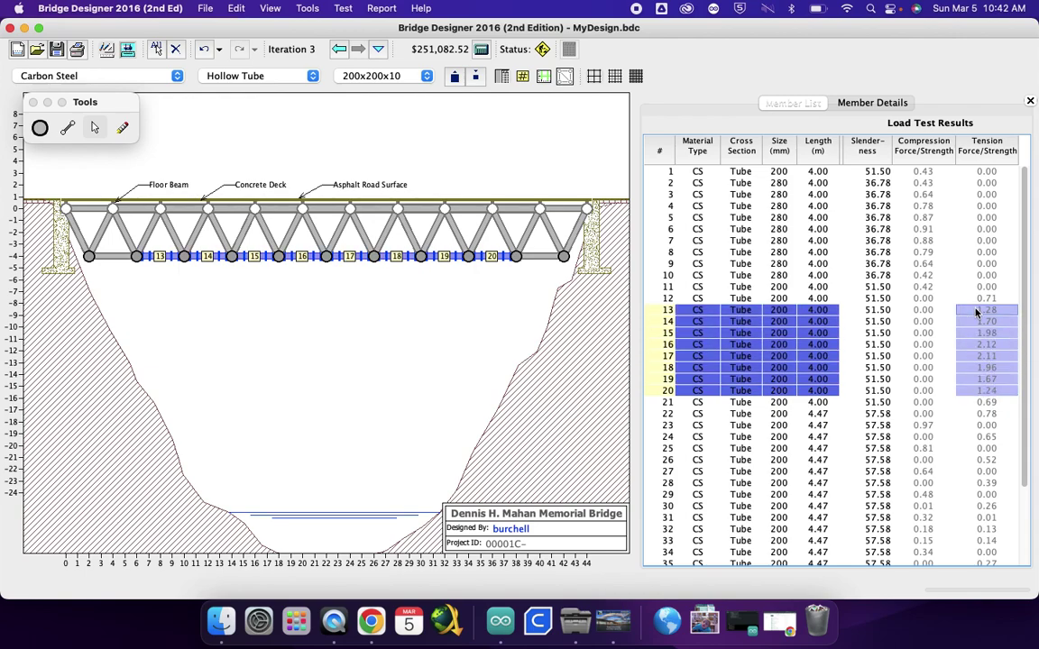
left_click(454, 76)
left_click(455, 75)
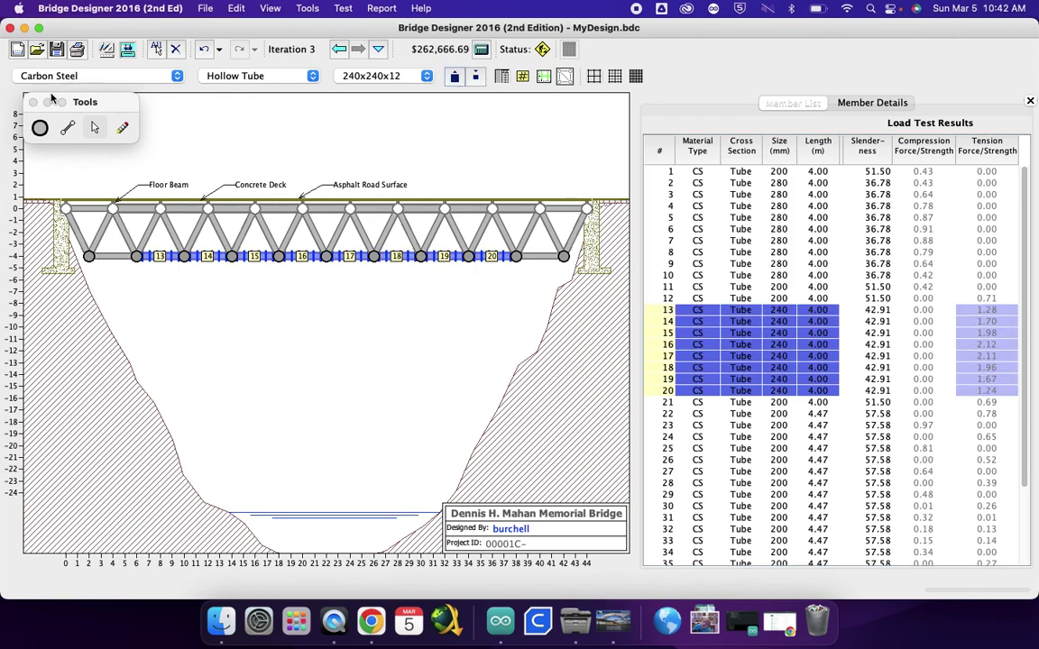
left_click(126, 49)
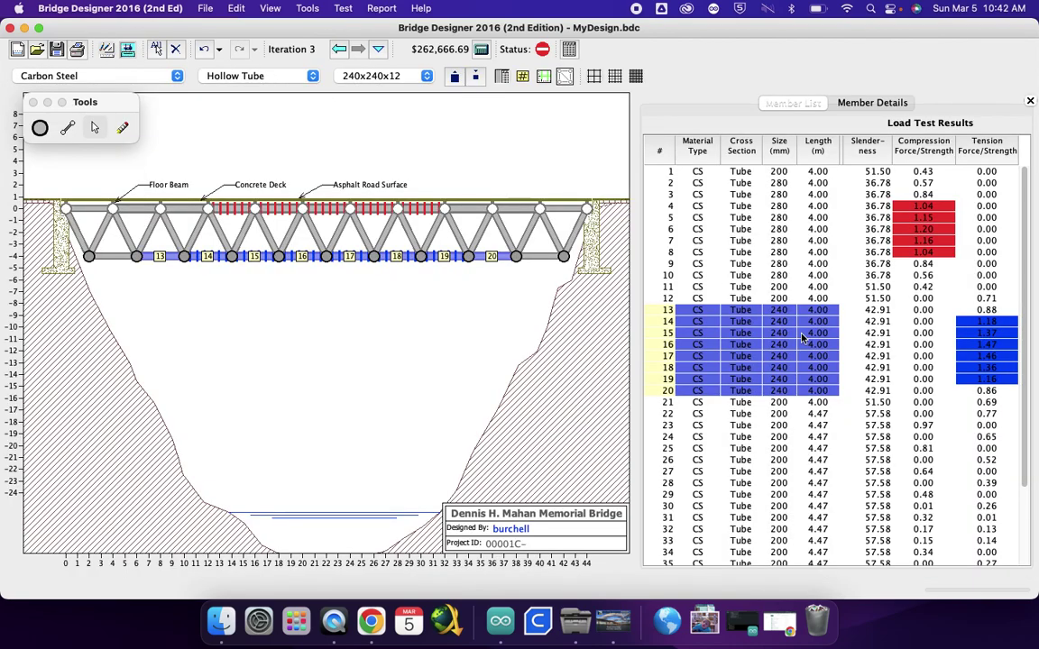
Reduce diagonal member 30 to a 160x160x8 hollow tube and rerun the load test to recheck its force/strength ratios.
left_click(934, 209)
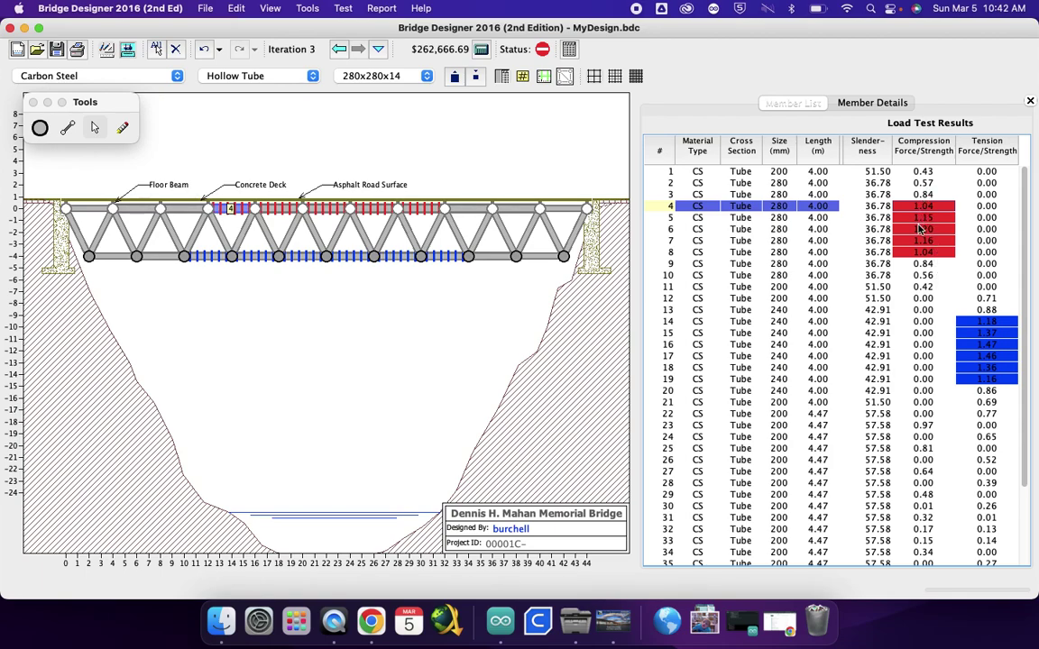
left_click(928, 509)
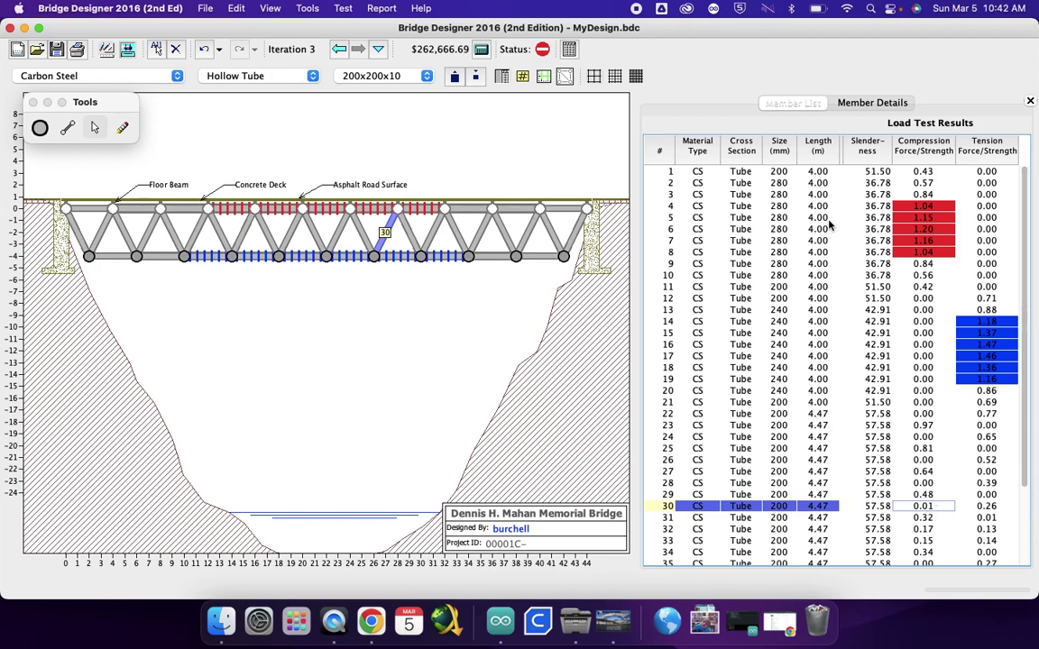
left_click(477, 80)
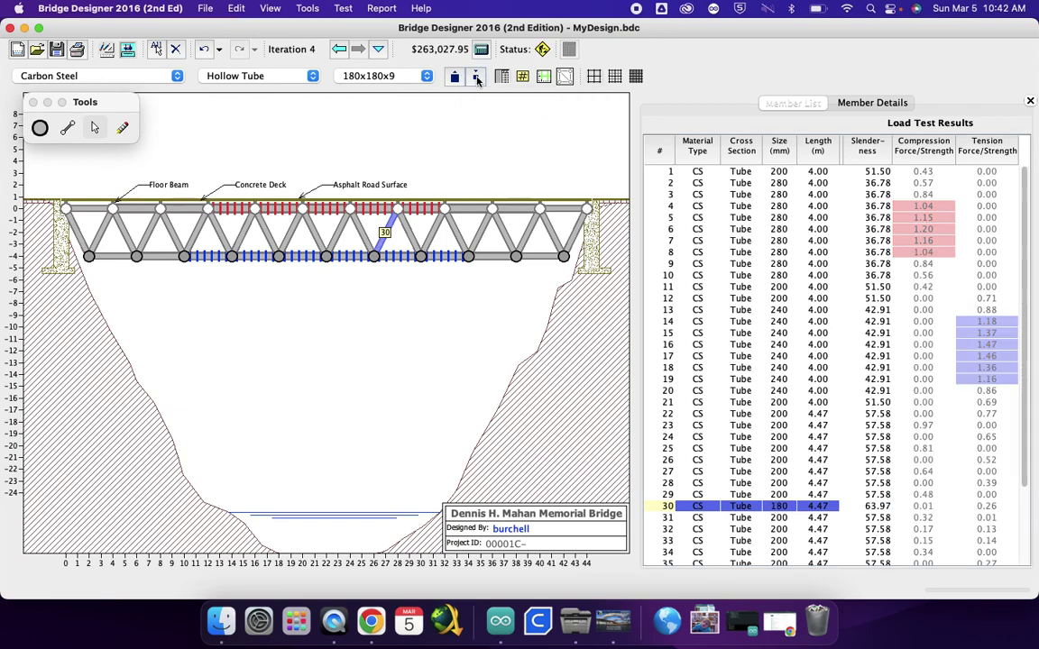
left_click(477, 79)
left_click(477, 80)
left_click(125, 49)
left_click(111, 50)
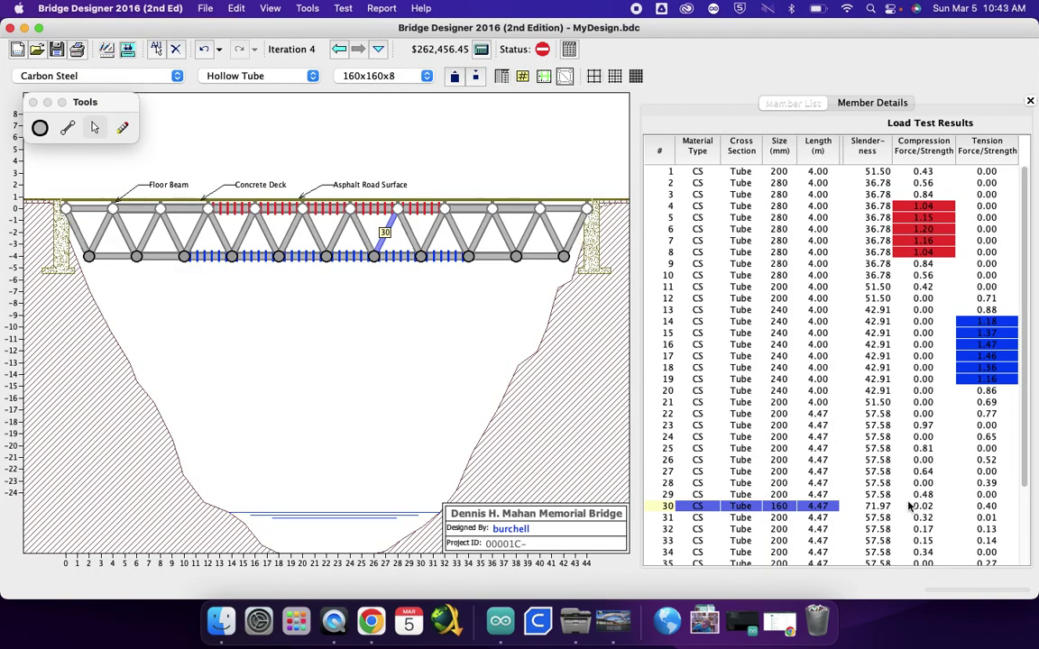